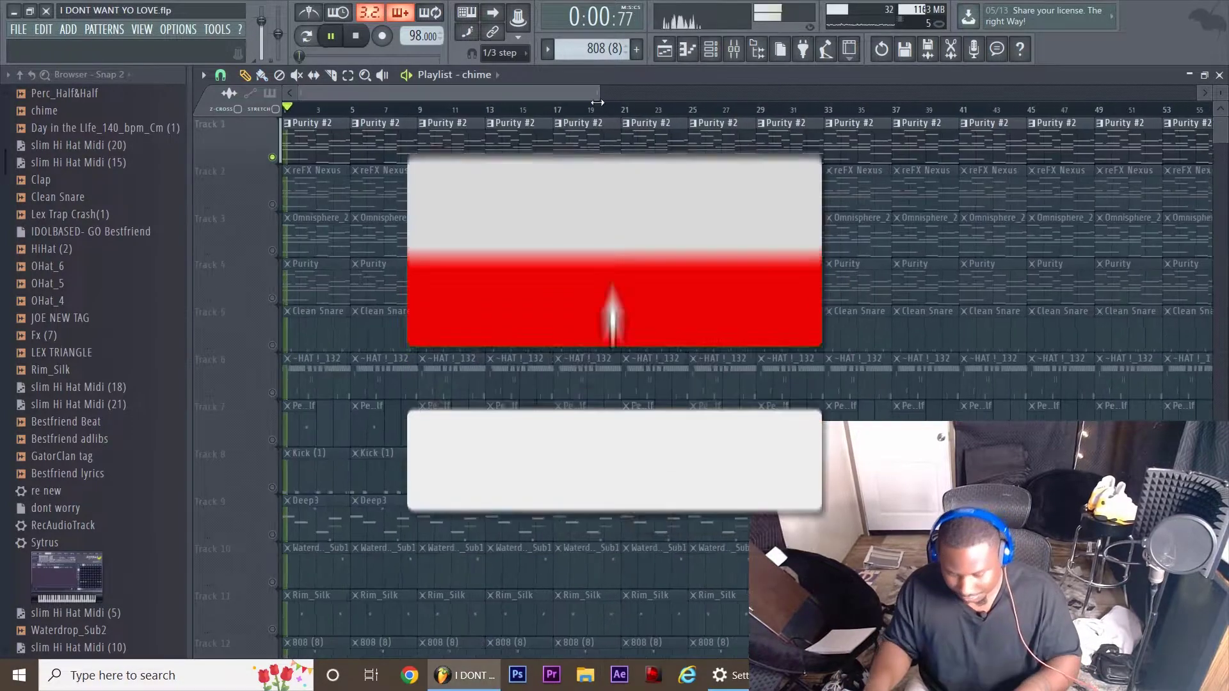
Zoom the playlist in slightly while the beat plays from the top
left_click_drag(597, 102, 558, 102)
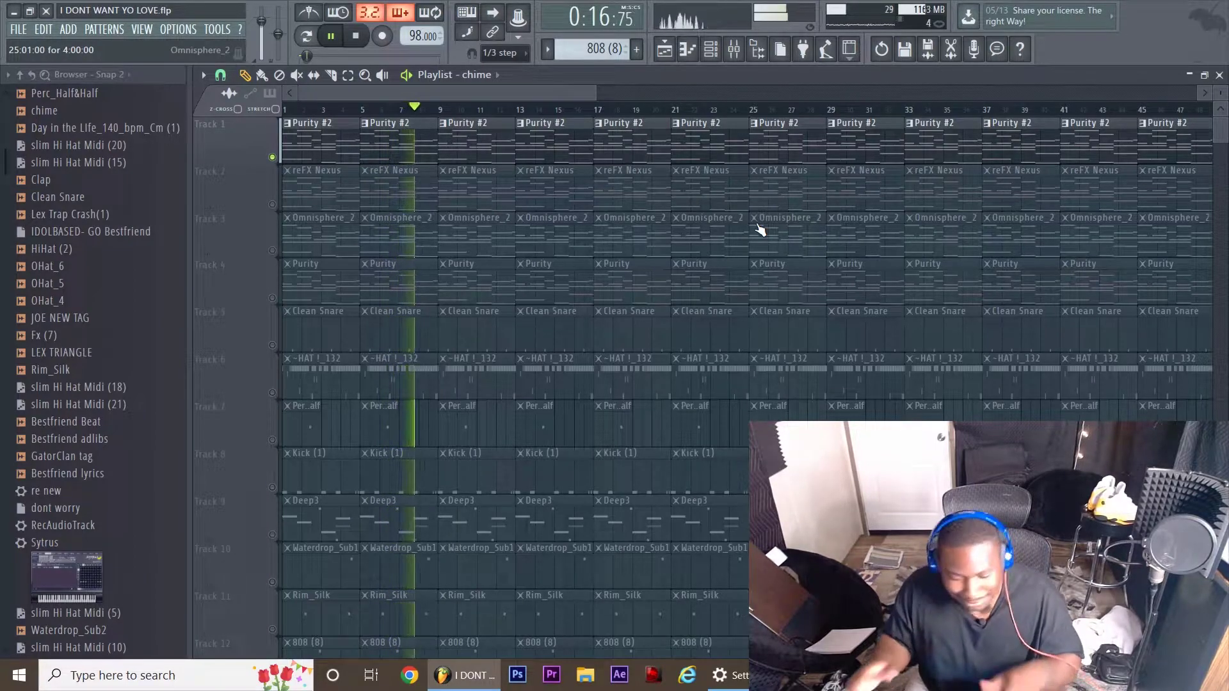
Solo the reFX Nexus track (Track 2), play it alone, then stop
key("space")
right_click(272, 204)
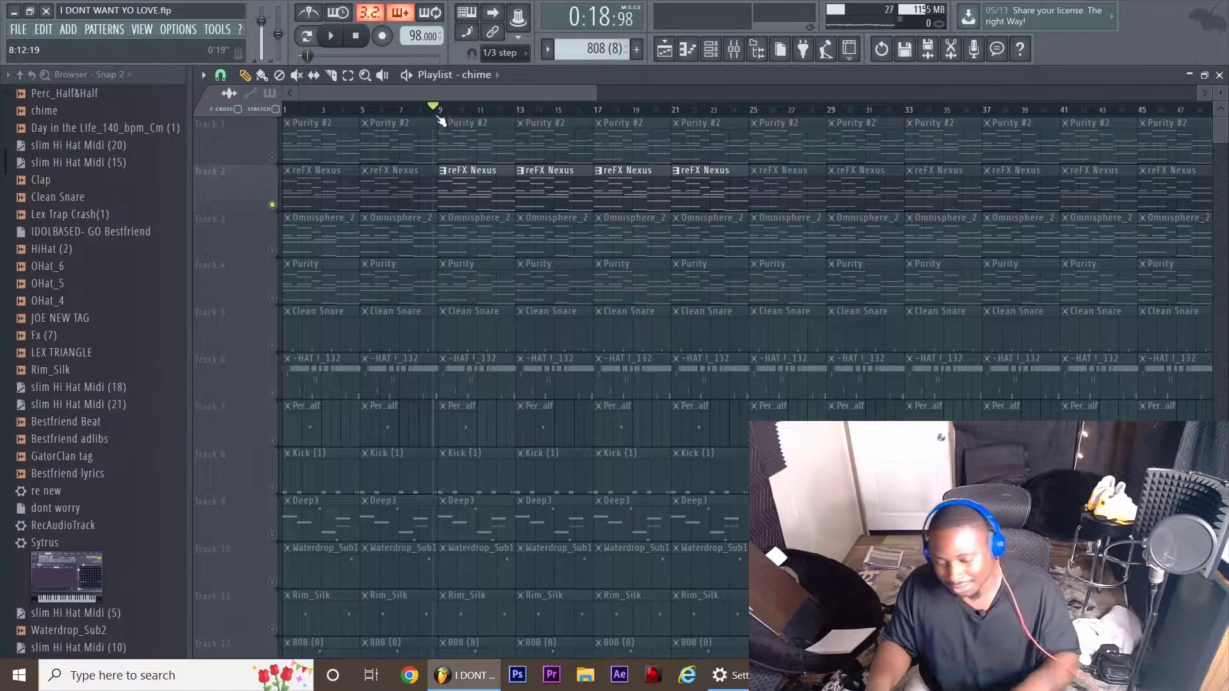
key("space")
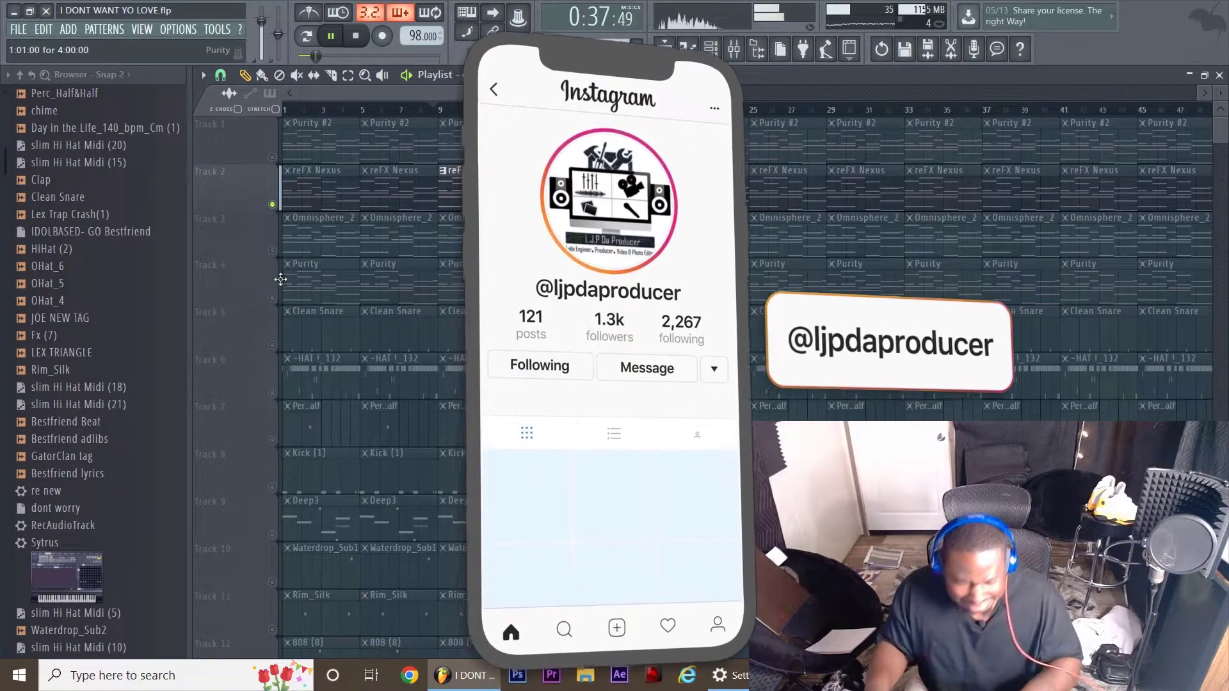
key("space")
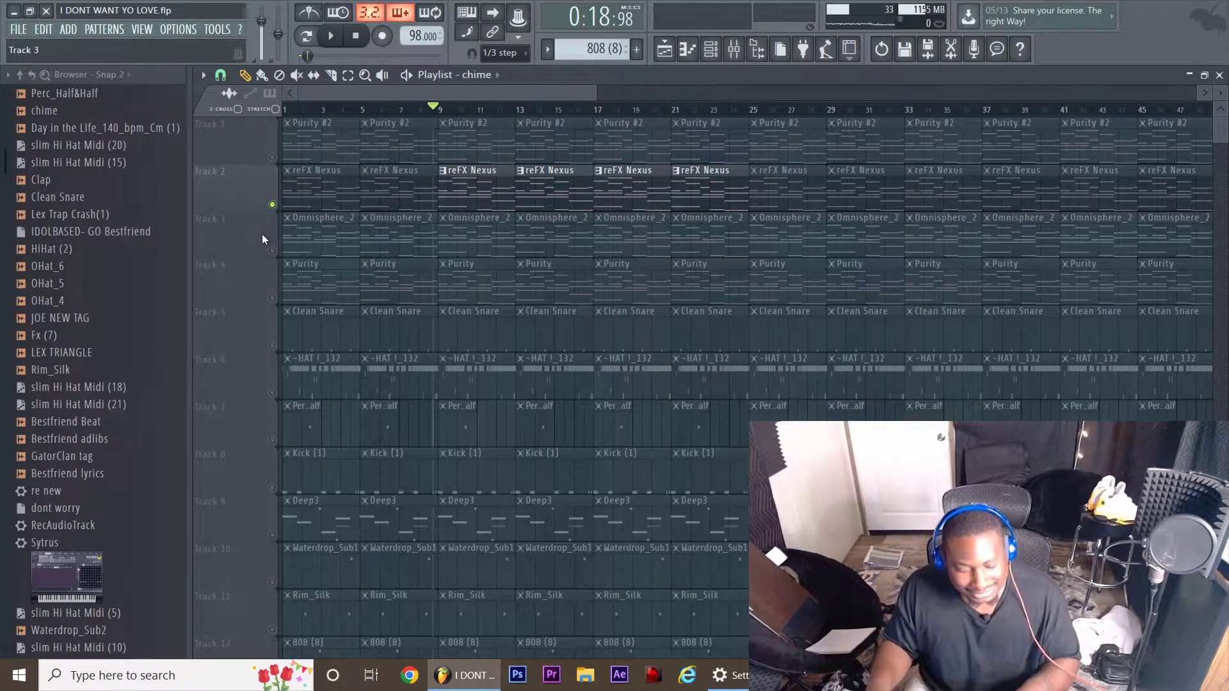
Audition the Omnisphere_2 track, then the Purity track, playing from bar 17
left_click(269, 249)
left_click(593, 109)
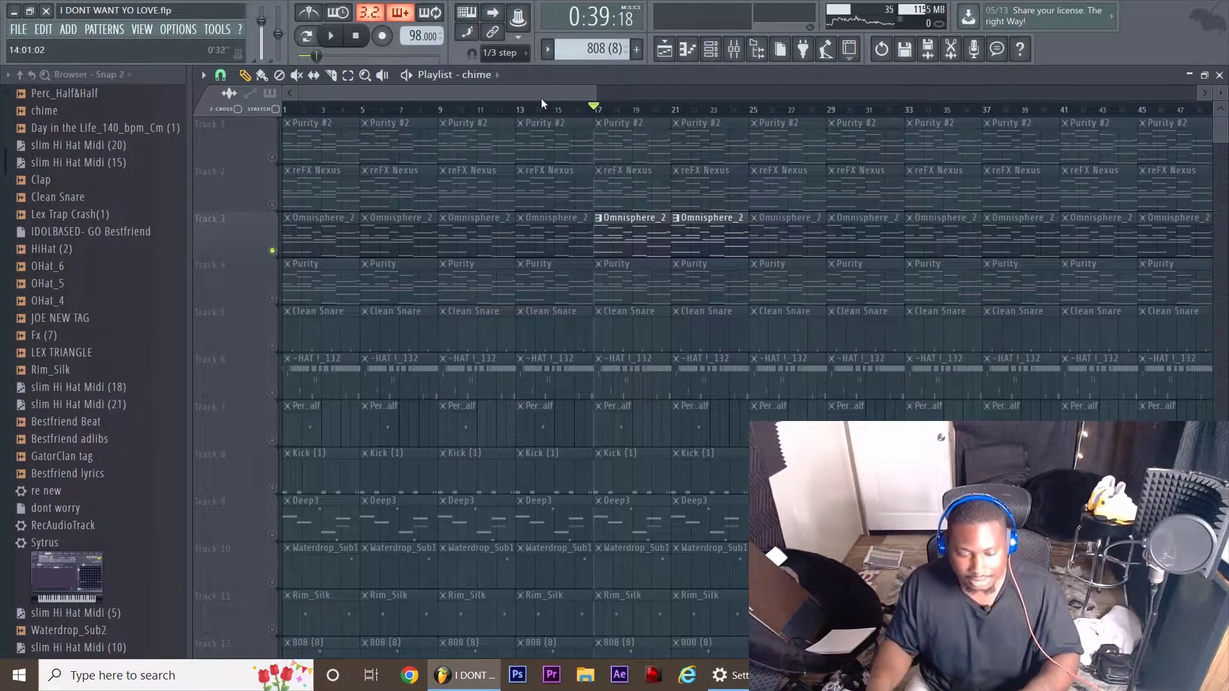
left_click_drag(542, 96, 569, 94)
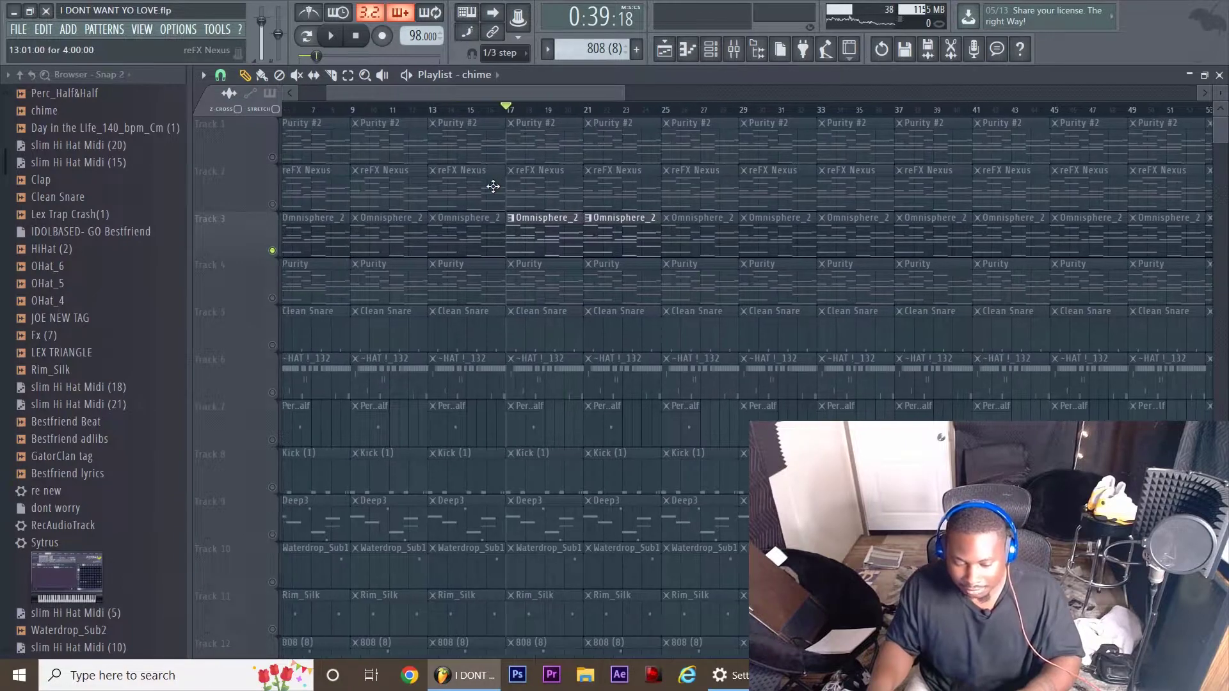
key("space")
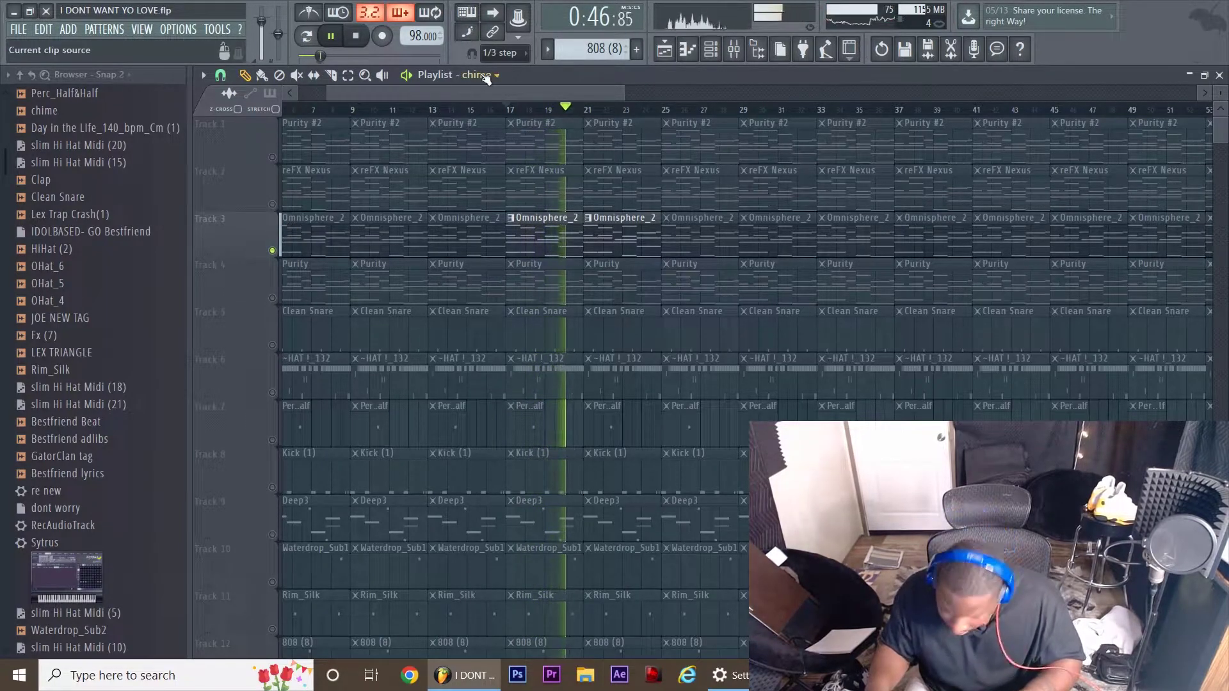
left_click(318, 300)
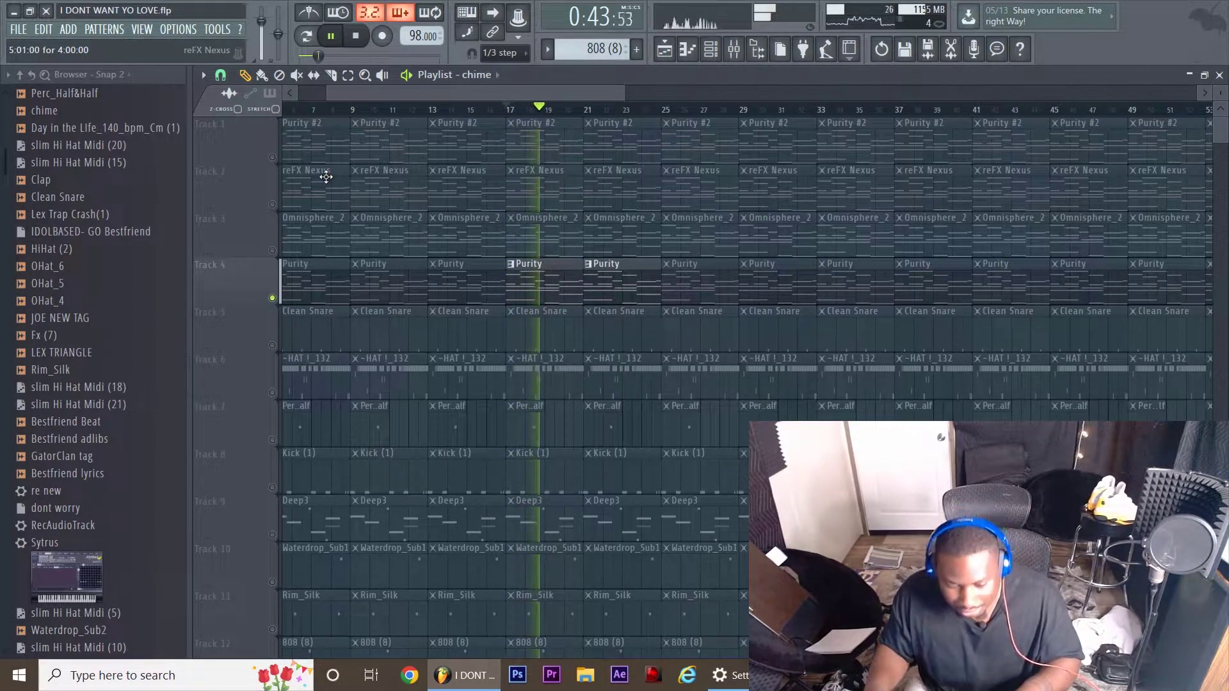
key("space")
key("space")
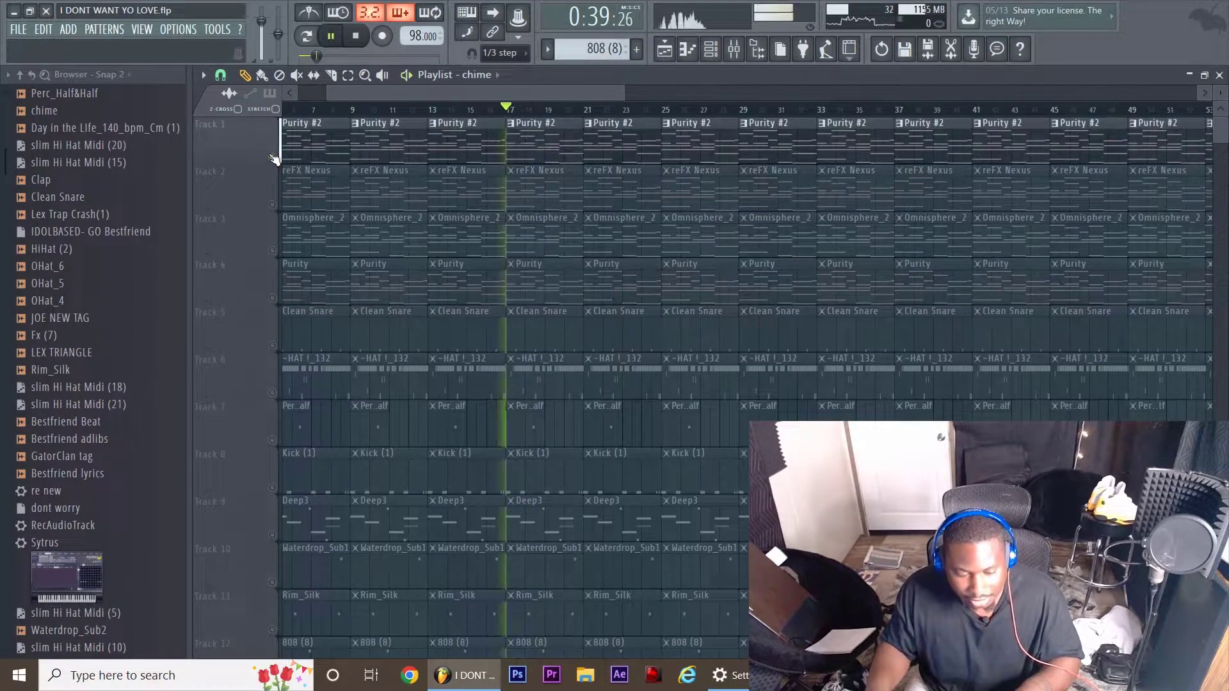
key("space")
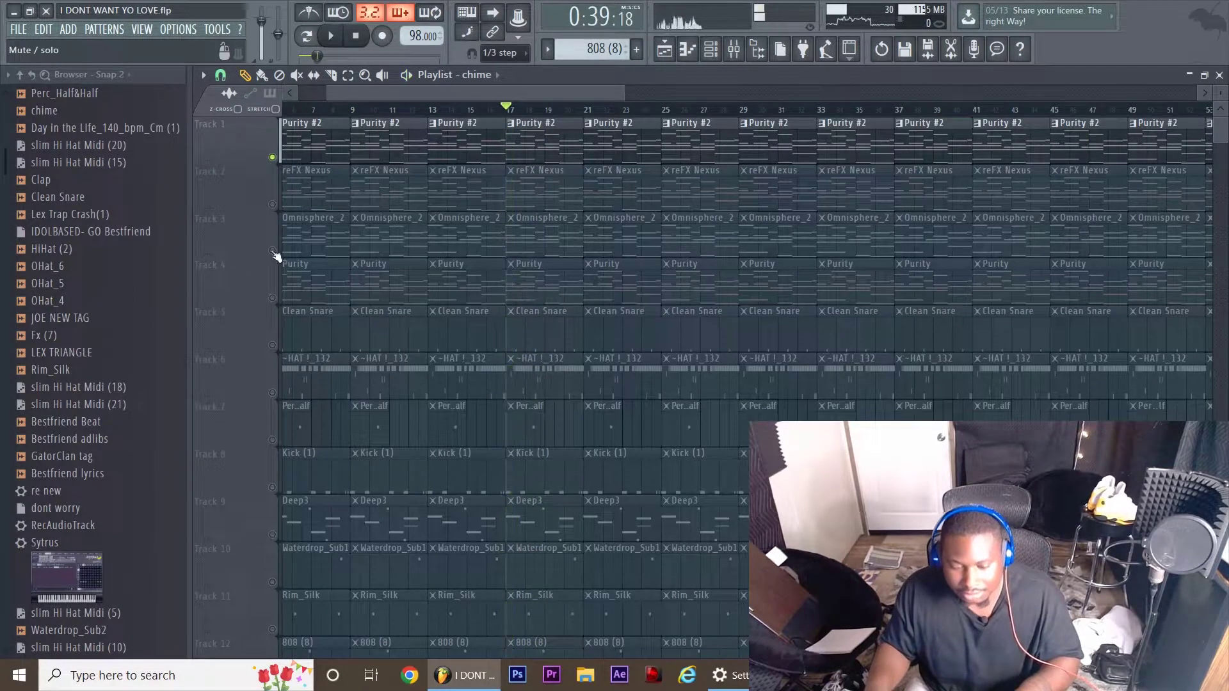
Solo Track 4 (Purity), add Track 1 (Purity #2), and play them together from bar 17
right_click(272, 299)
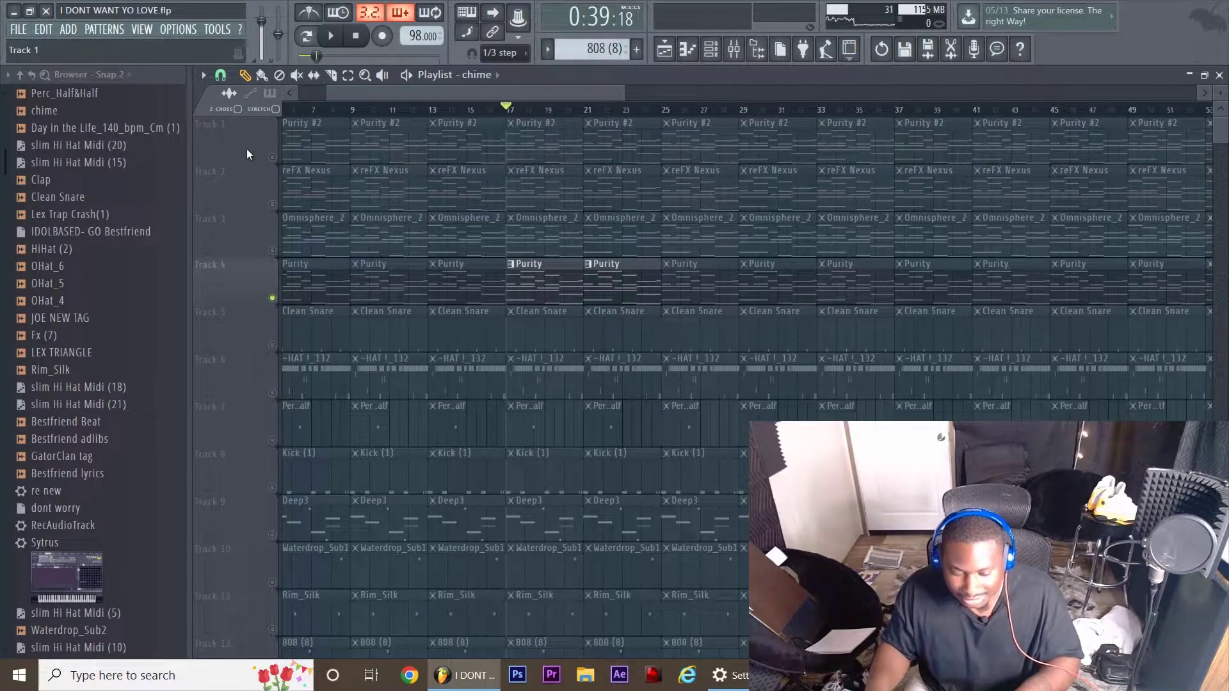
left_click(271, 159)
key("space")
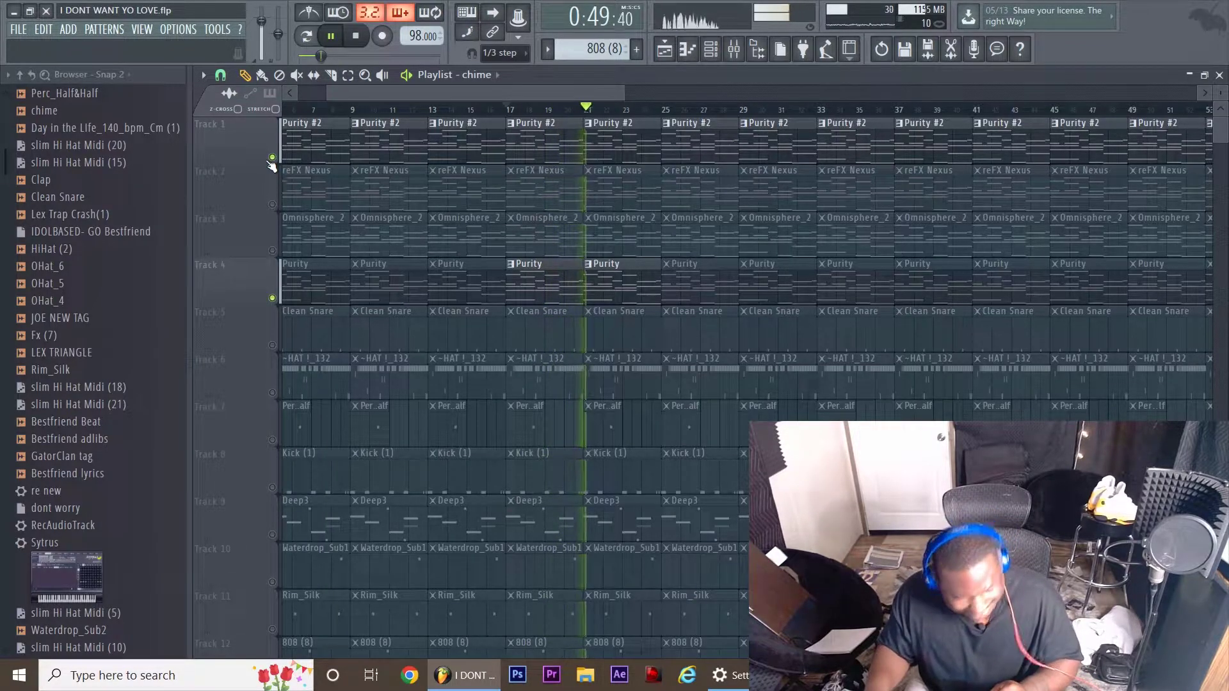
key("space")
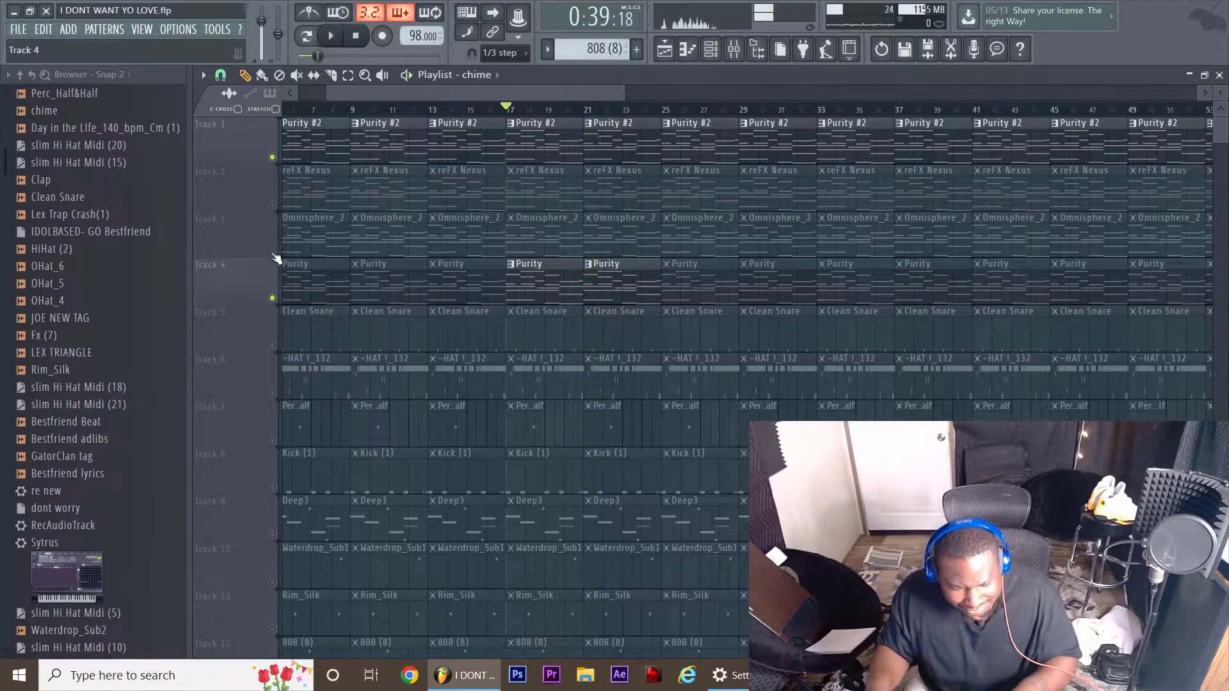
Unmute the Omnisphere_2 and reFX Nexus tracks and play everything from bar 17, then stop
left_click(272, 252)
left_click(272, 204)
key("space")
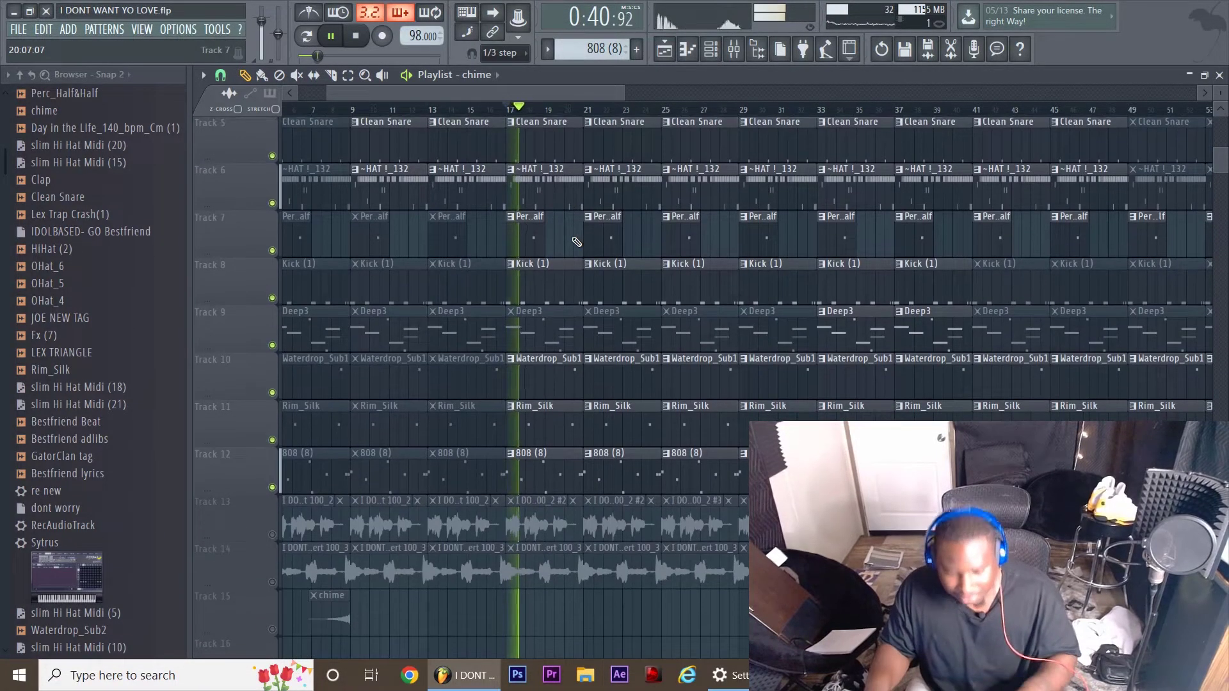
scroll(576, 242, "up", 1)
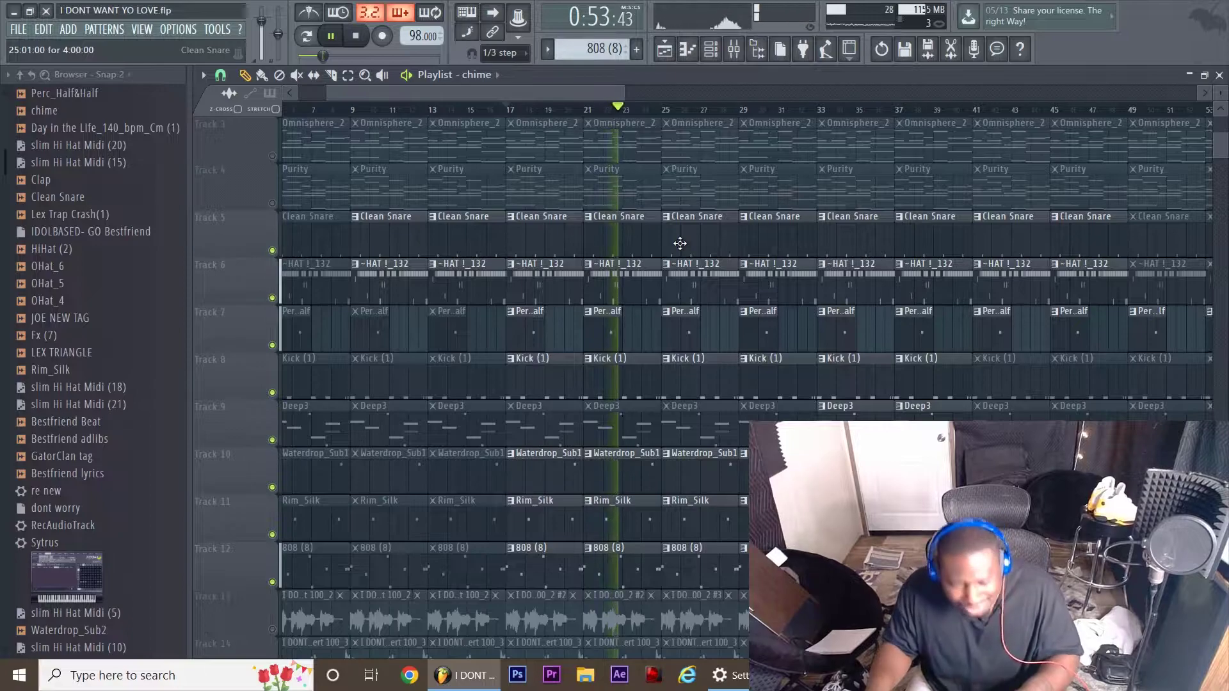
key("space")
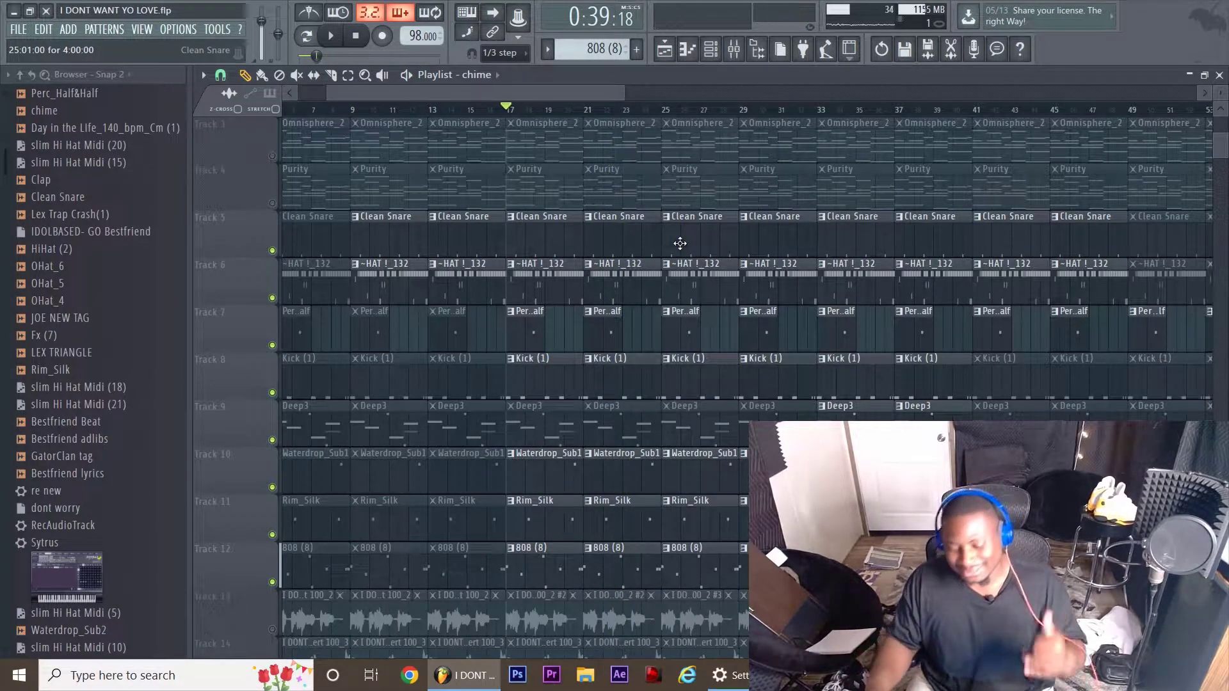
scroll(694, 392, "down", 3)
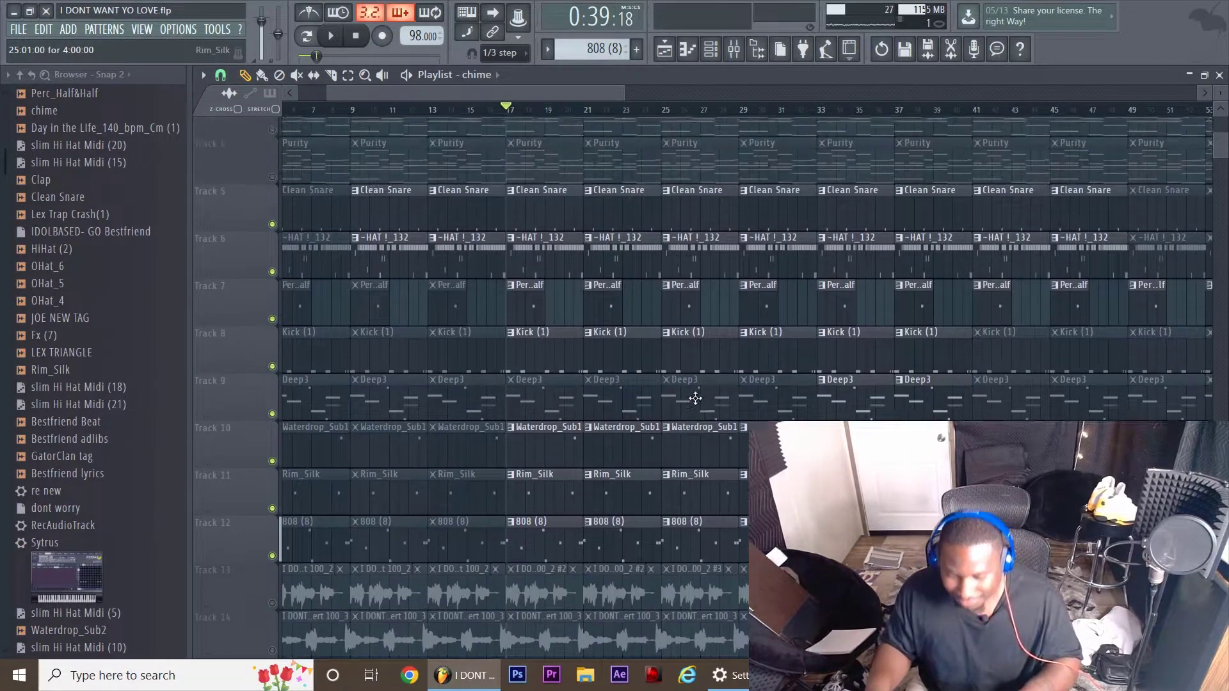
scroll(638, 444, "up", 3)
scroll(638, 444, "down", 3)
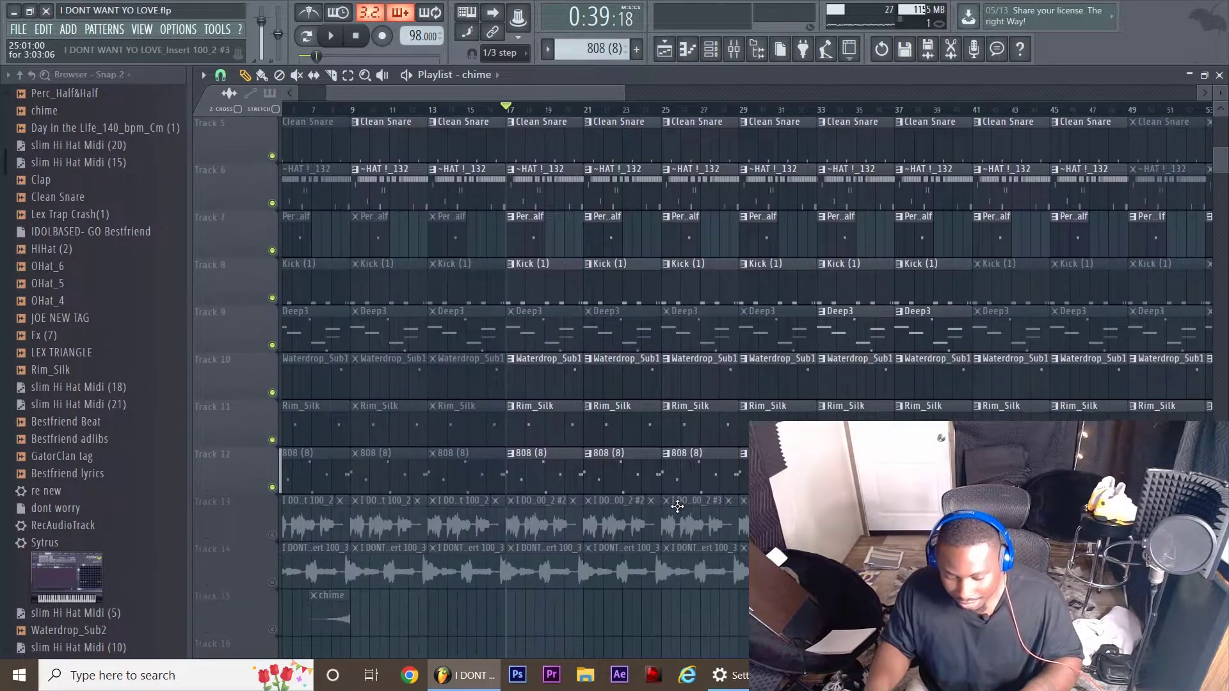
Play the full beat from bar 33, stop, then return the song position to 0:00
left_click(816, 109)
key("space")
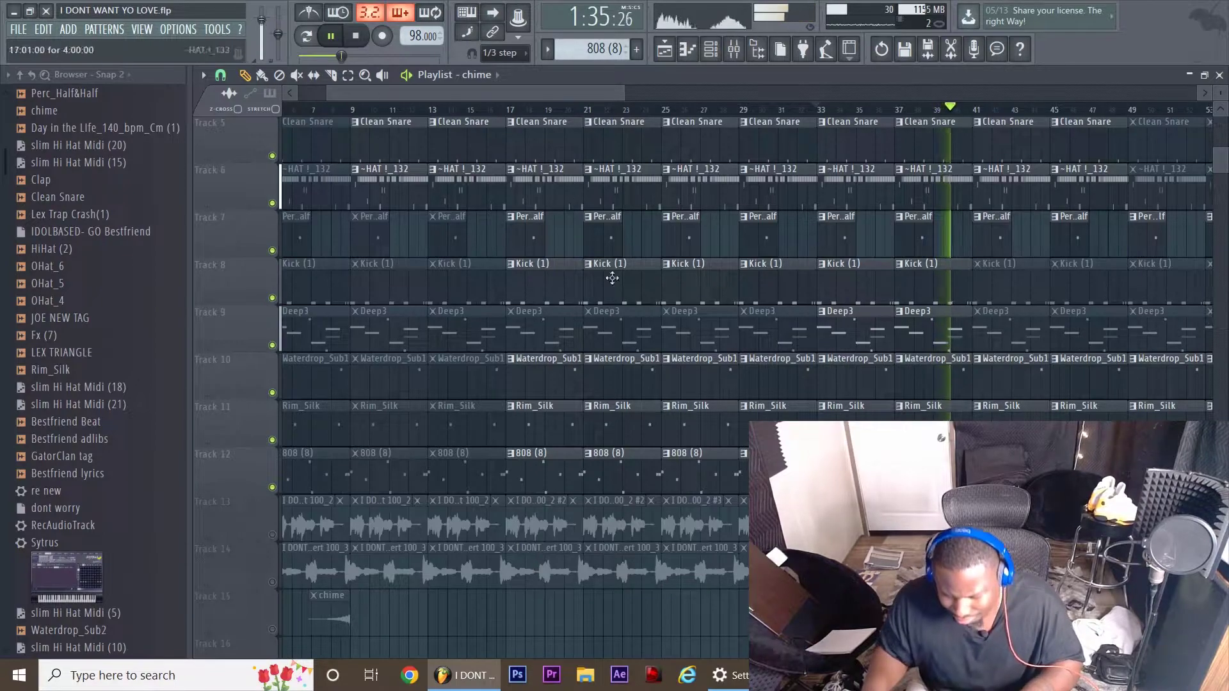
key("space")
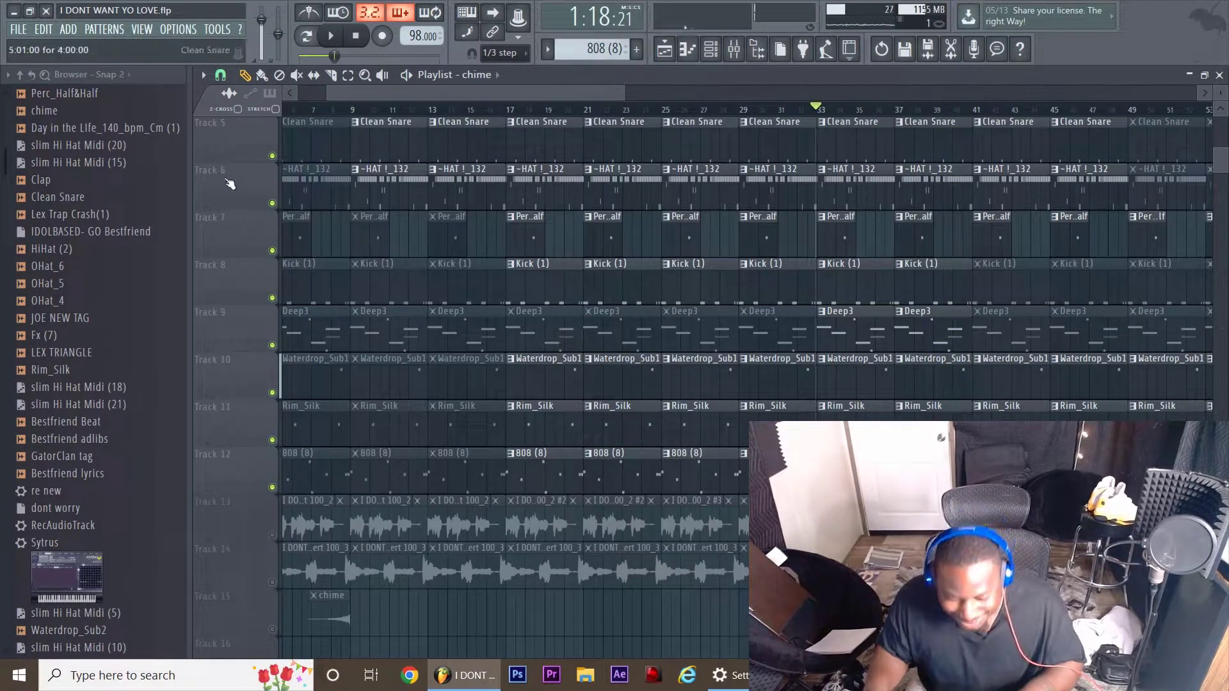
left_click(351, 37)
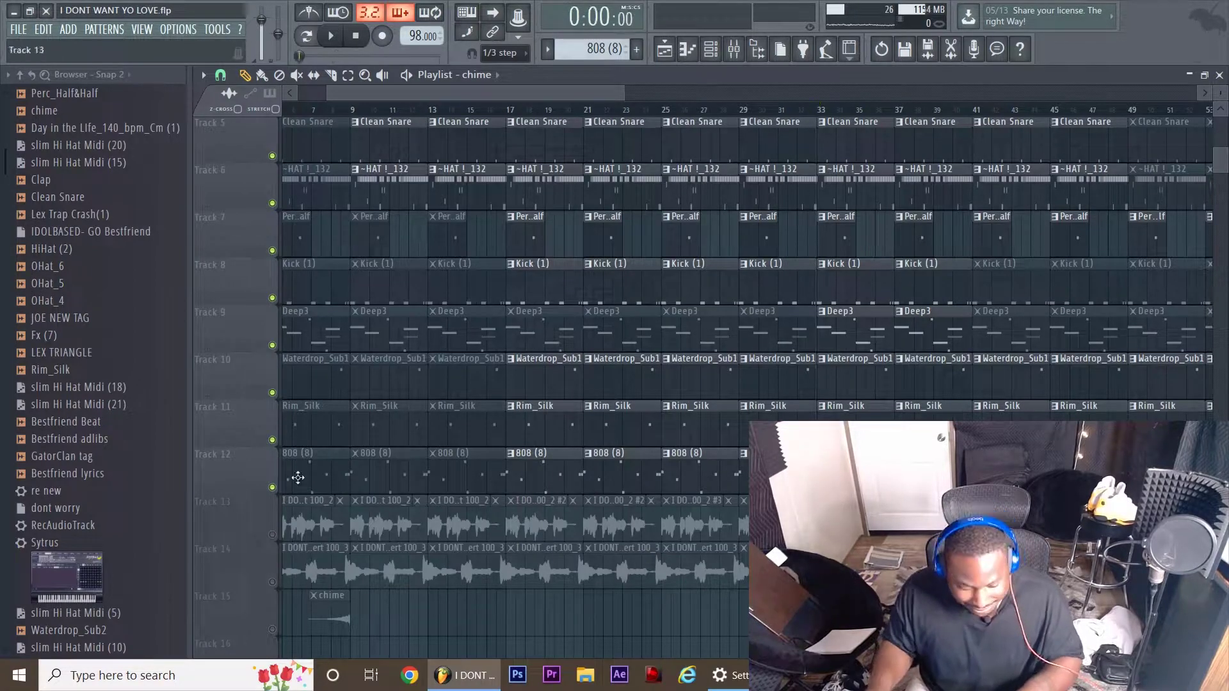
Solo the Track 13 vocal, play it from the top, stop, then select the third Track 14 clip
left_click_drag(444, 94, 232, 77)
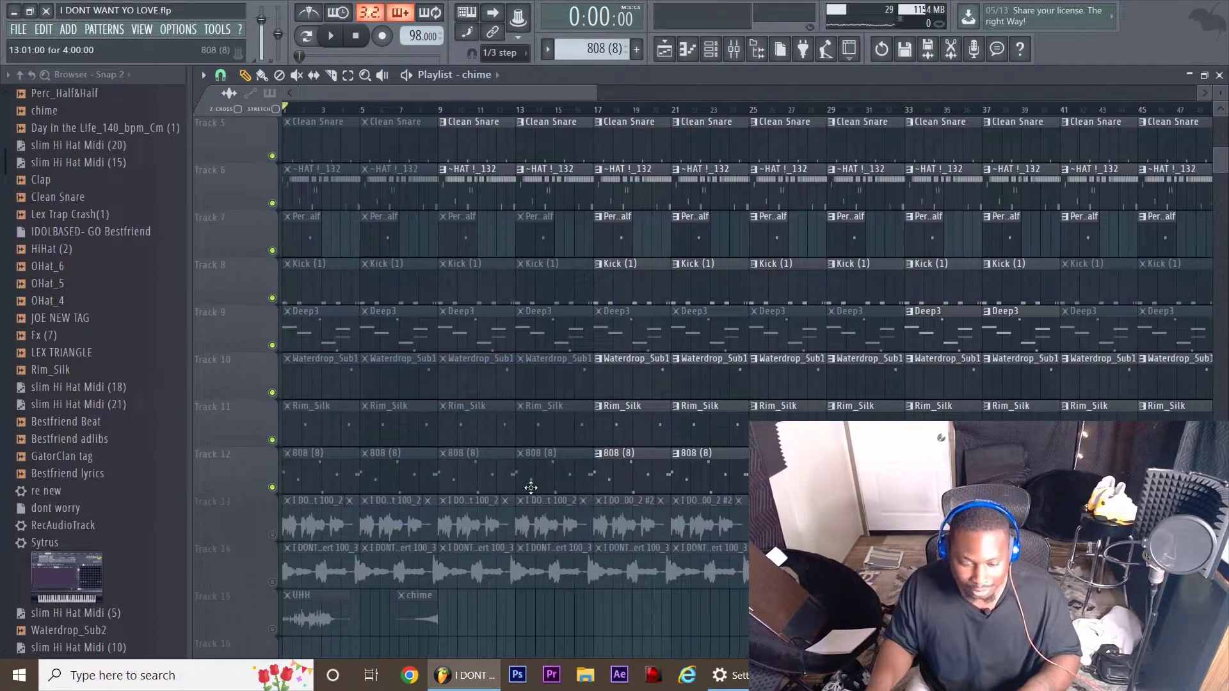
left_click_drag(594, 92, 460, 92)
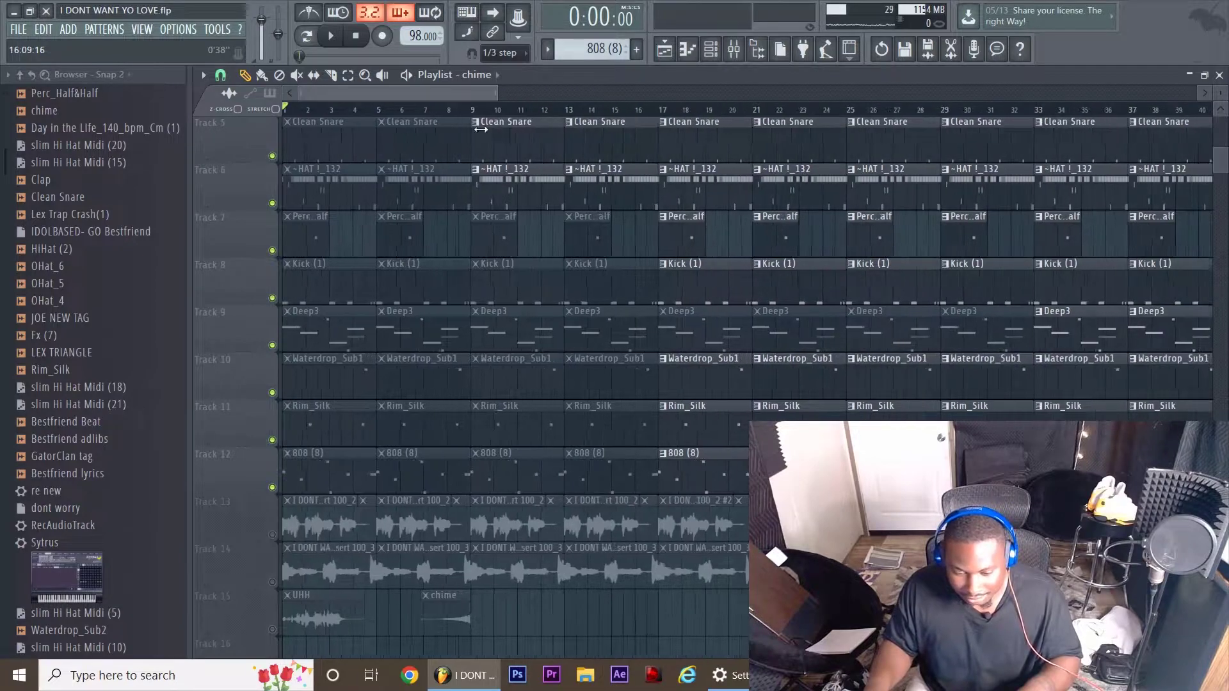
right_click(272, 535)
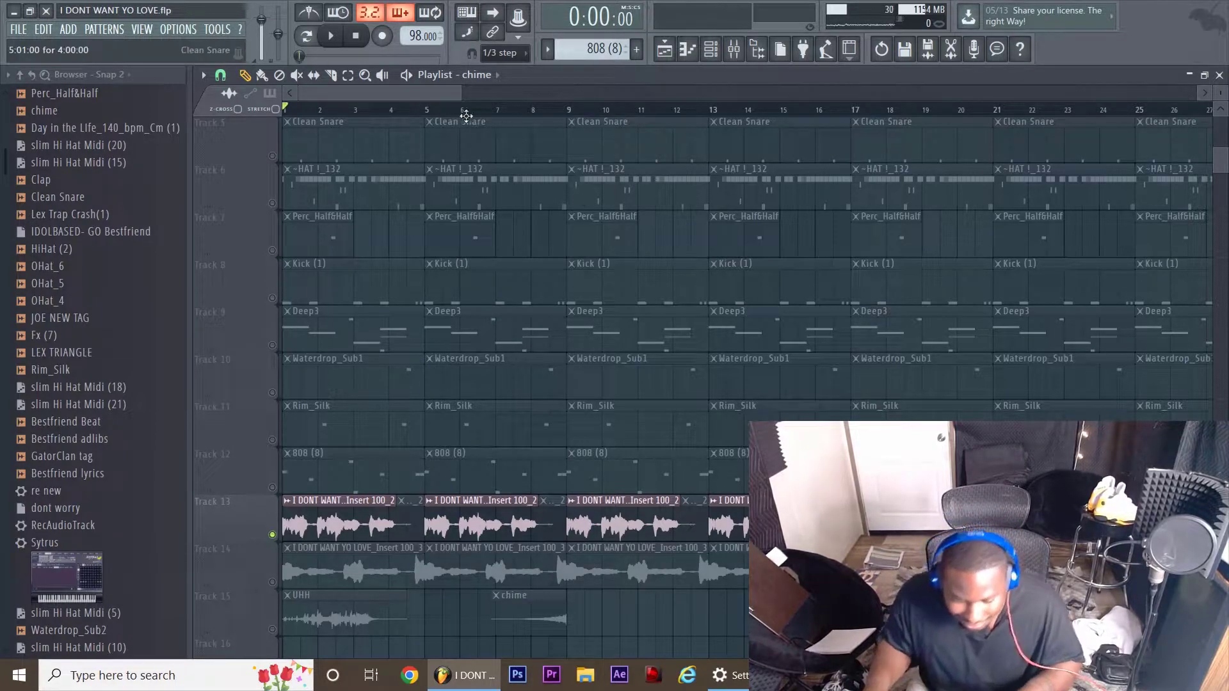
key("space")
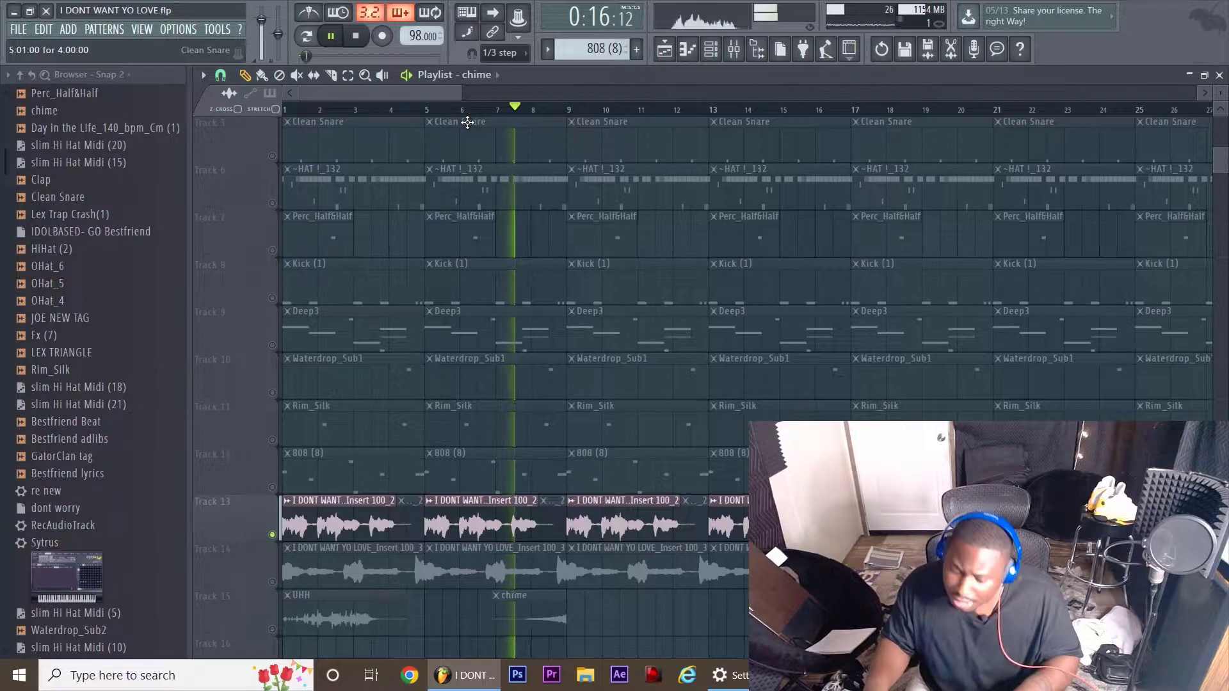
key("space")
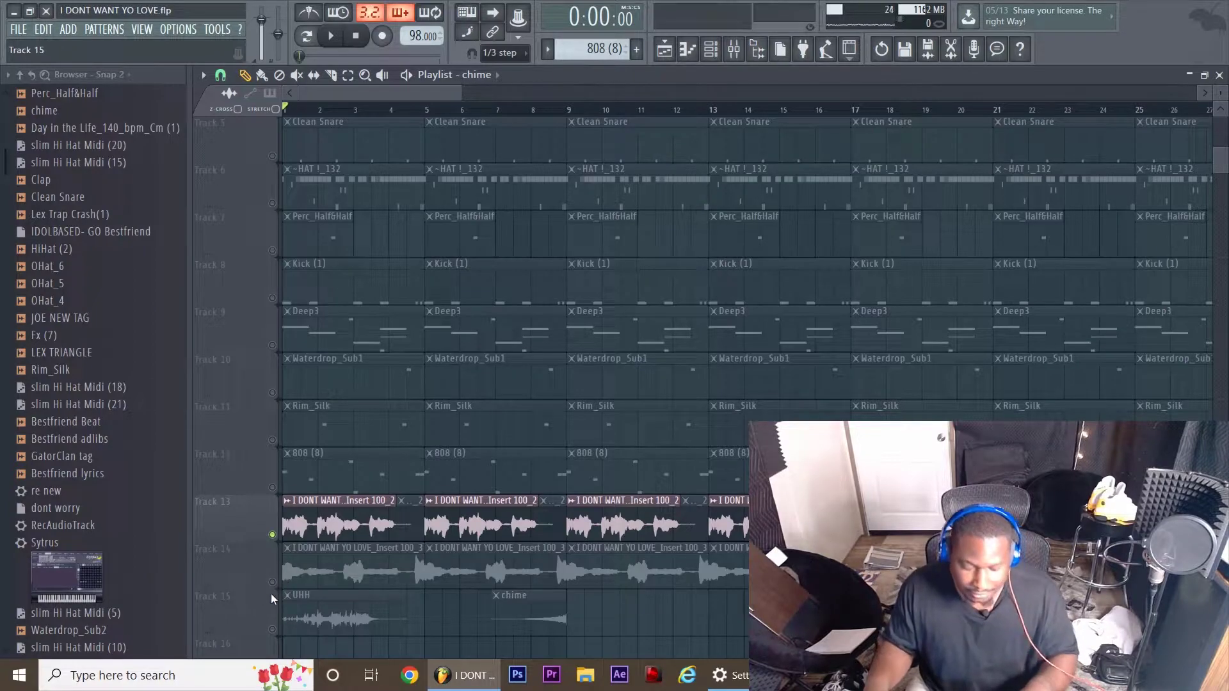
left_click(634, 567)
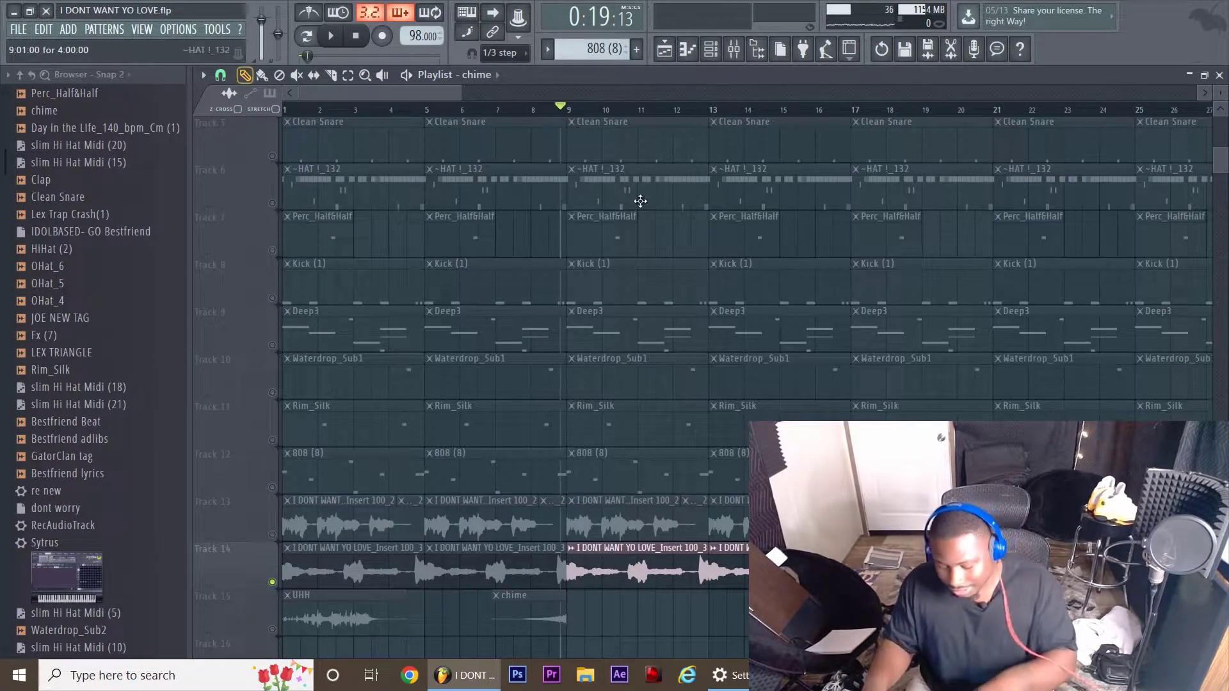
Briefly open the mixer and the Track 14 vocal clip's settings, then close both
left_click(733, 51)
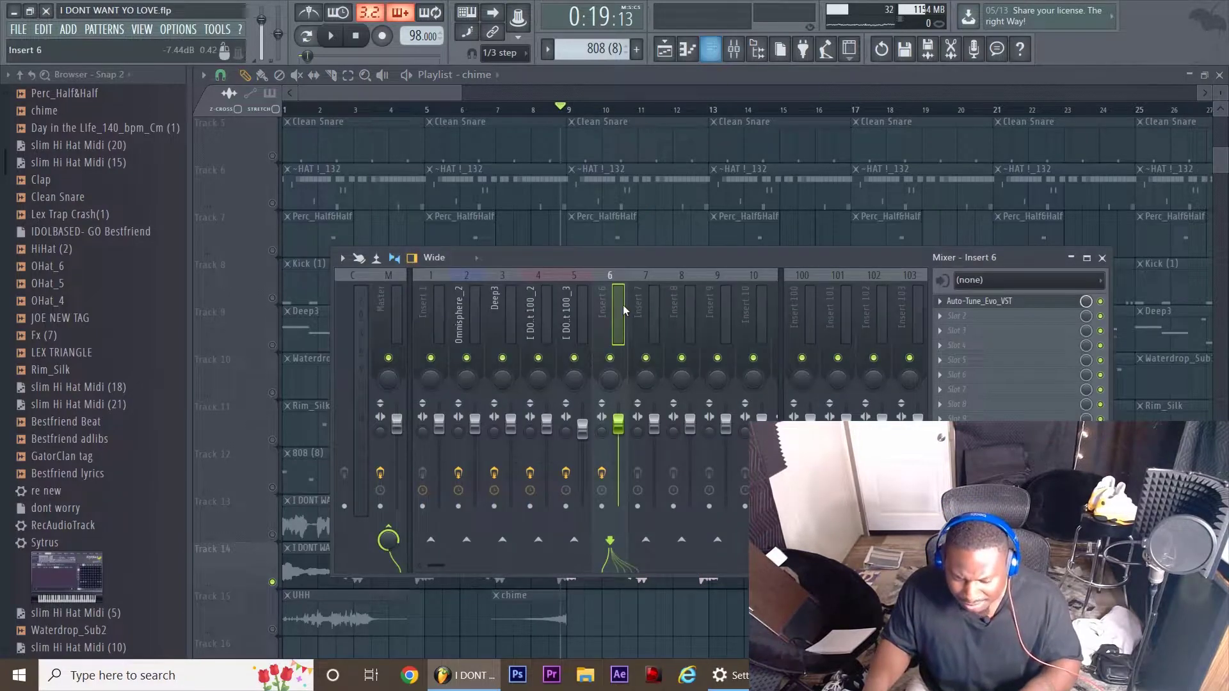
key("F9")
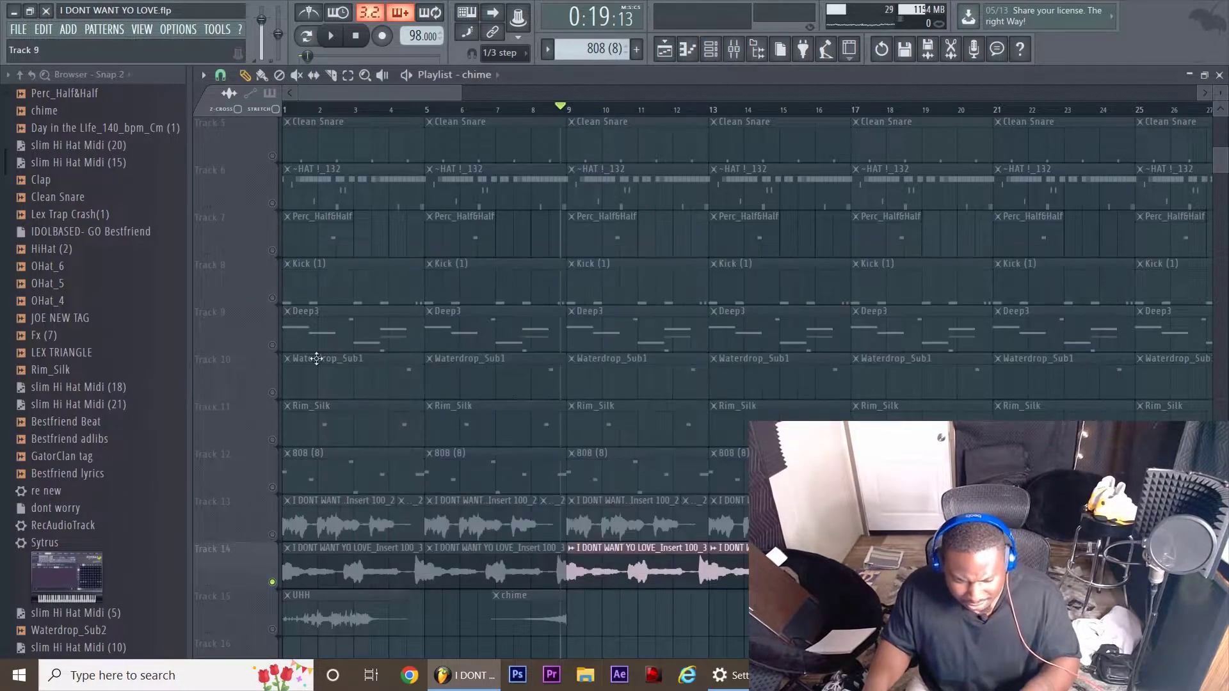
double_click(632, 571)
key("Escape")
Play the beat while watching channel levels in the mixer, then close it and stop at bar 9
key("space")
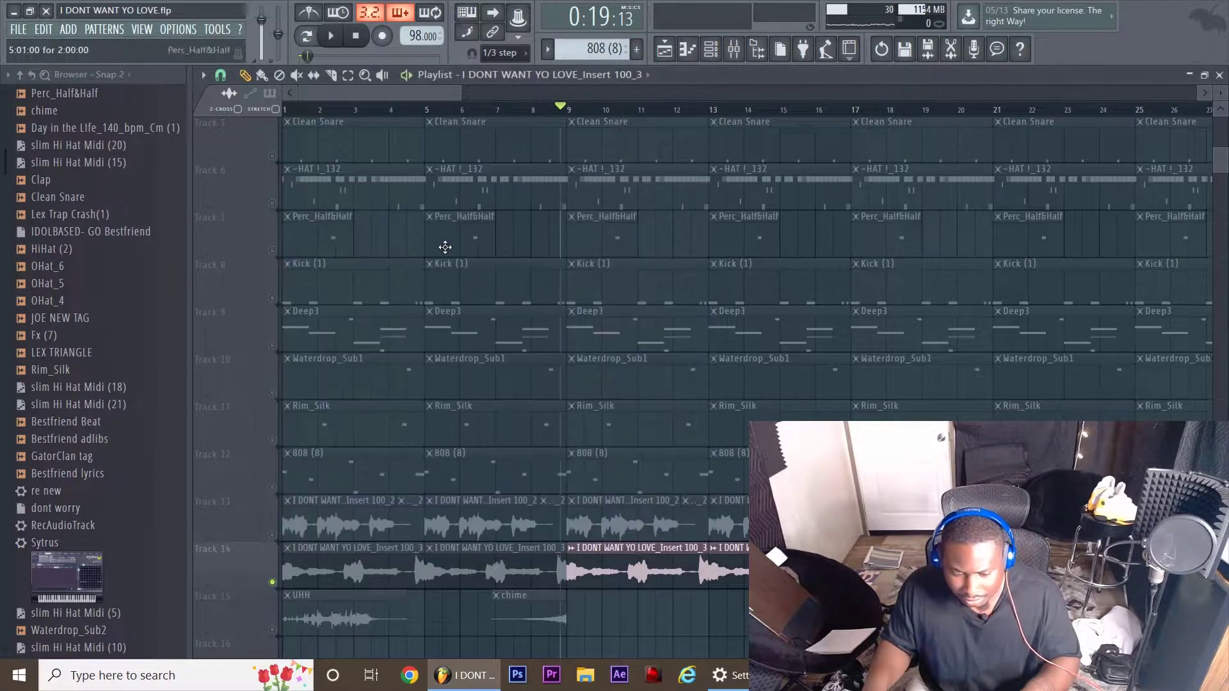
left_click(741, 54)
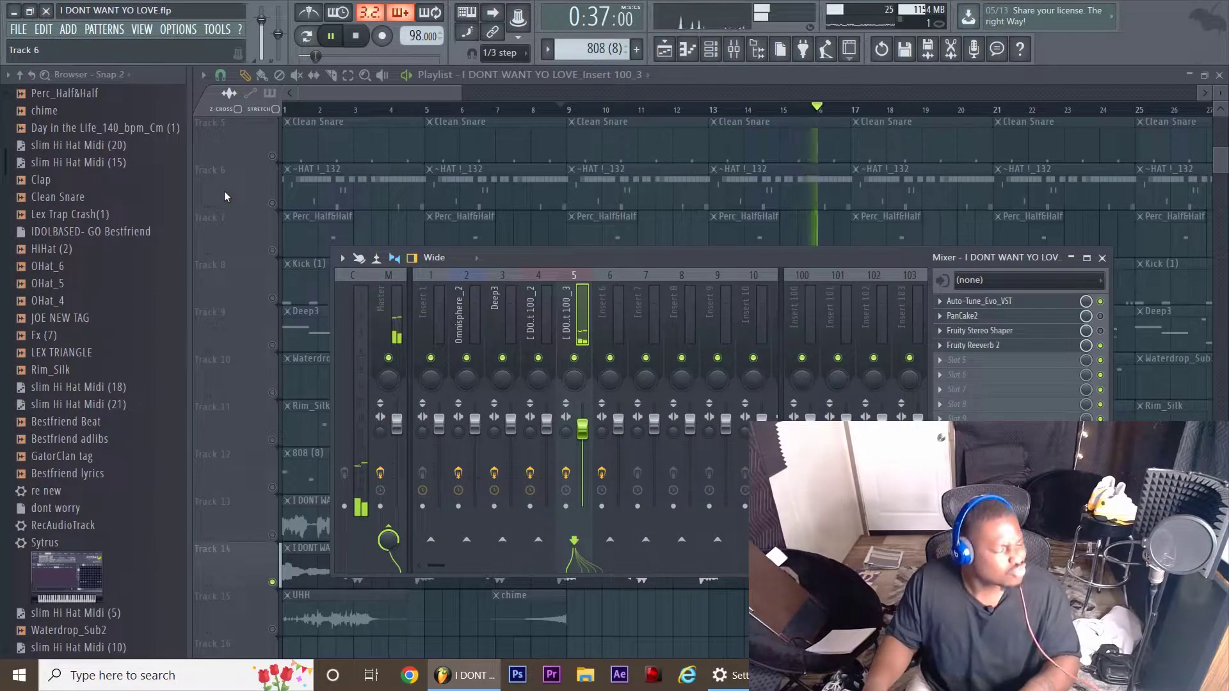
key("F9")
key("space")
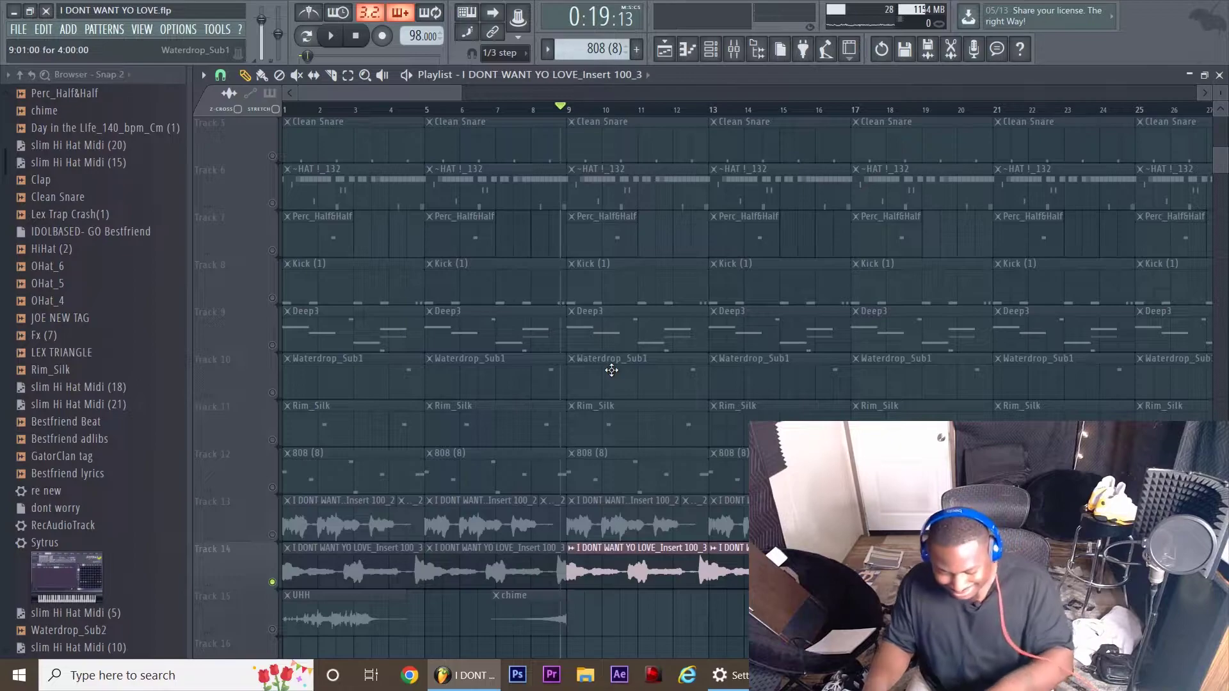
Select Track 13's clips, play and stop the beat, then unmute tracks 5–12 and 15
left_click(271, 539)
key("space")
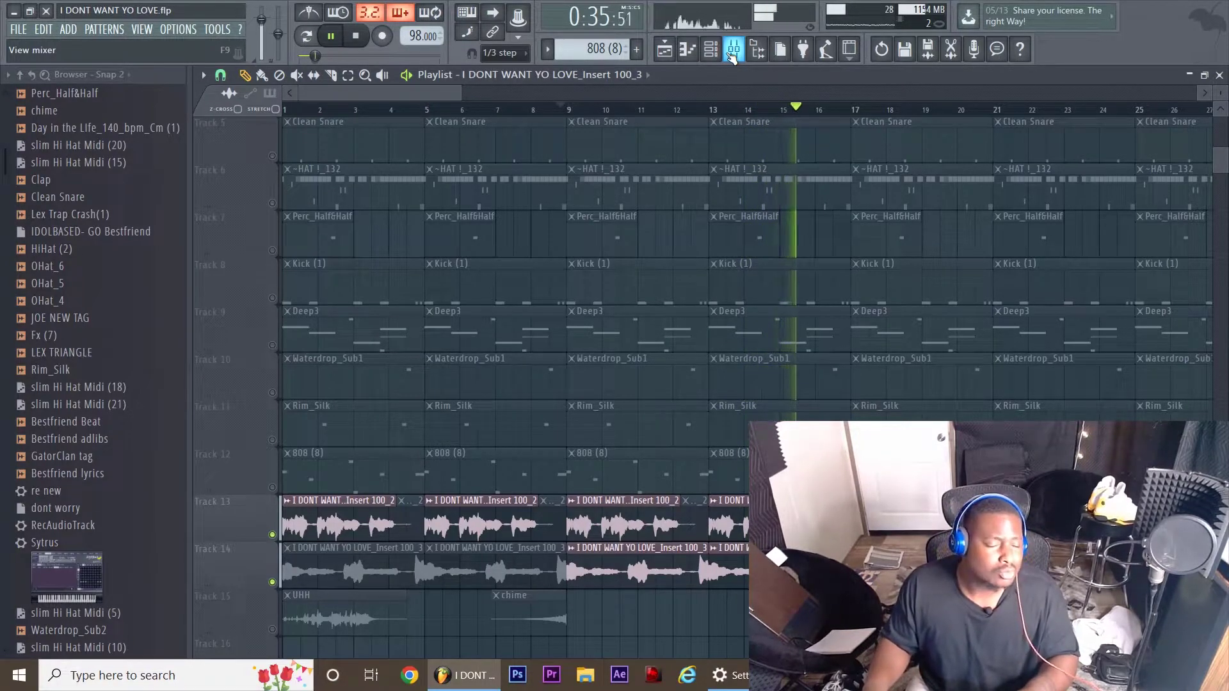
scroll(889, 384, "up", 4)
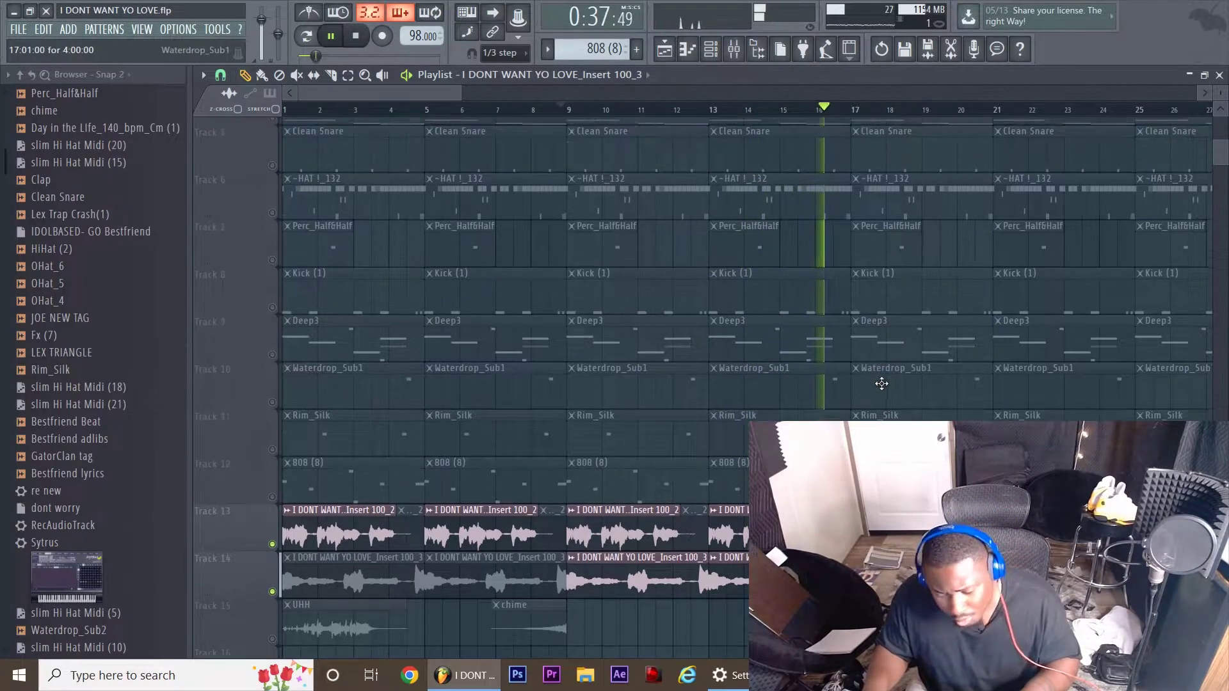
scroll(889, 384, "down", 4)
key("space")
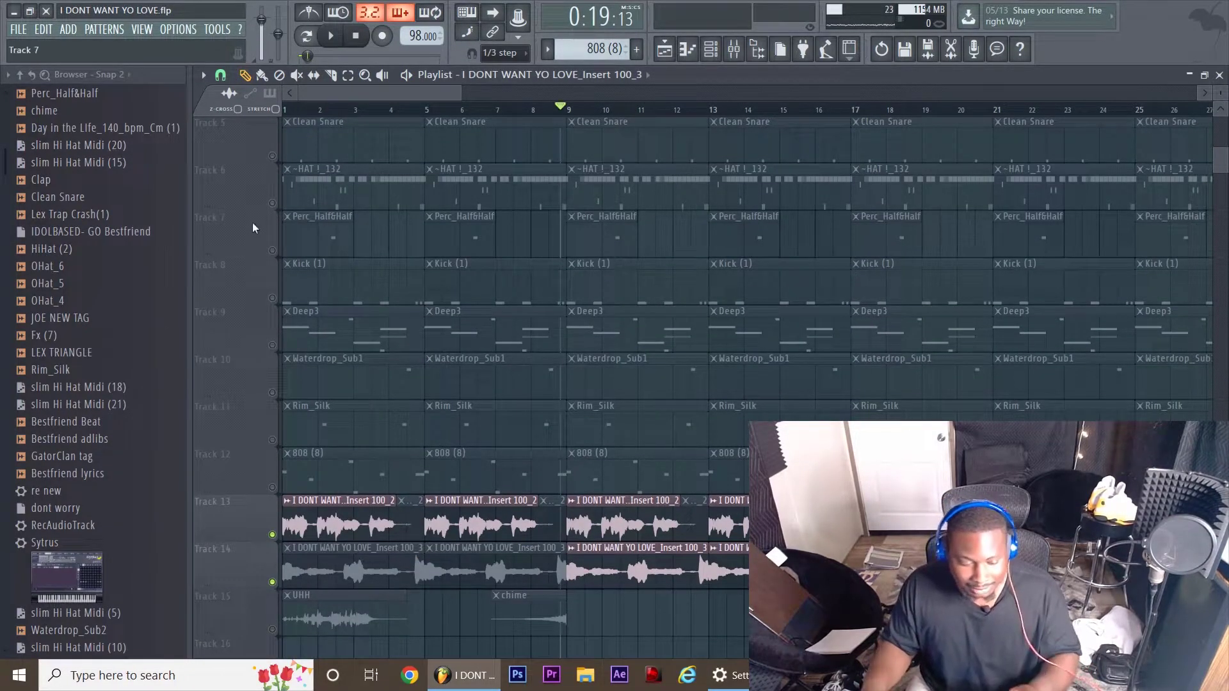
left_click(272, 204)
scroll(274, 209, "up", 4)
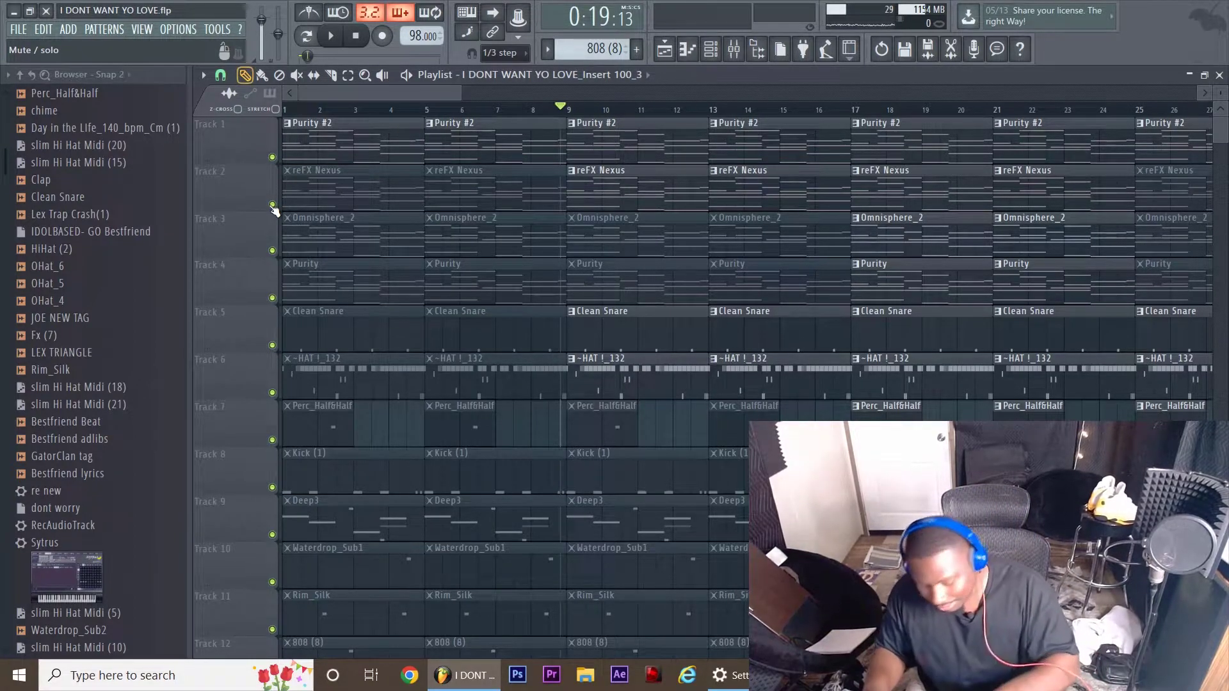
Play the arrangement from bar 9 with all unmuted tracks, following it to around bar 24
key("space")
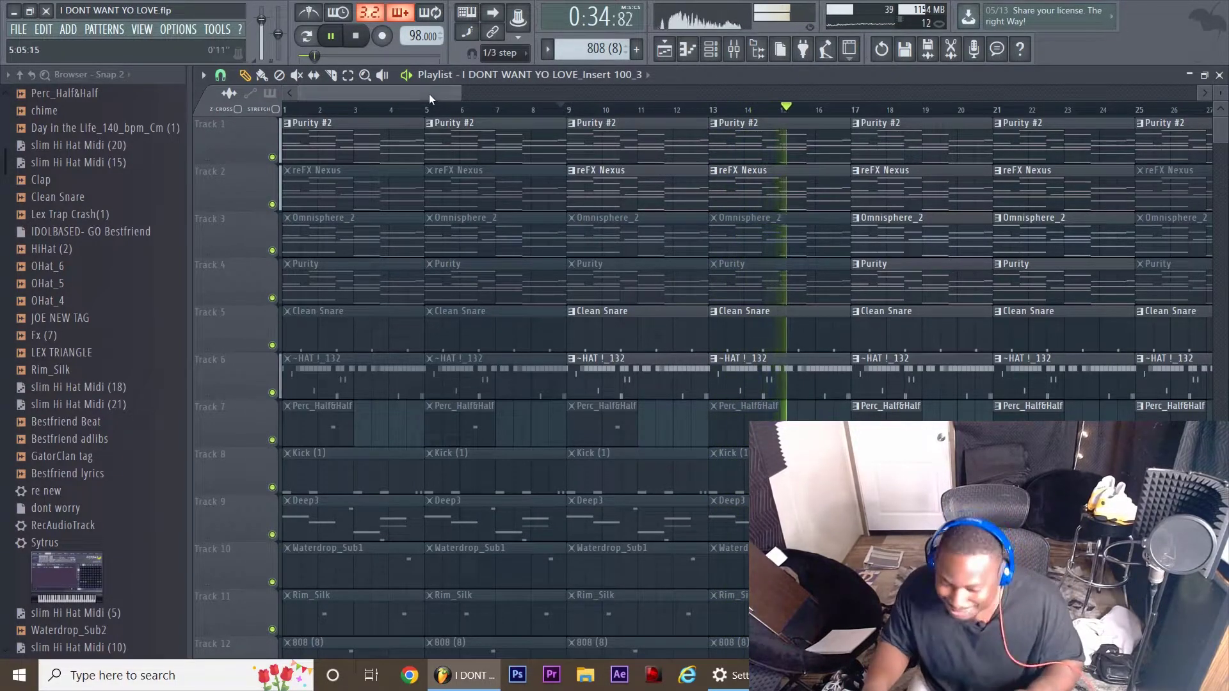
left_click_drag(429, 93, 489, 84)
scroll(327, 256, "down", 3)
scroll(328, 257, "down", 3)
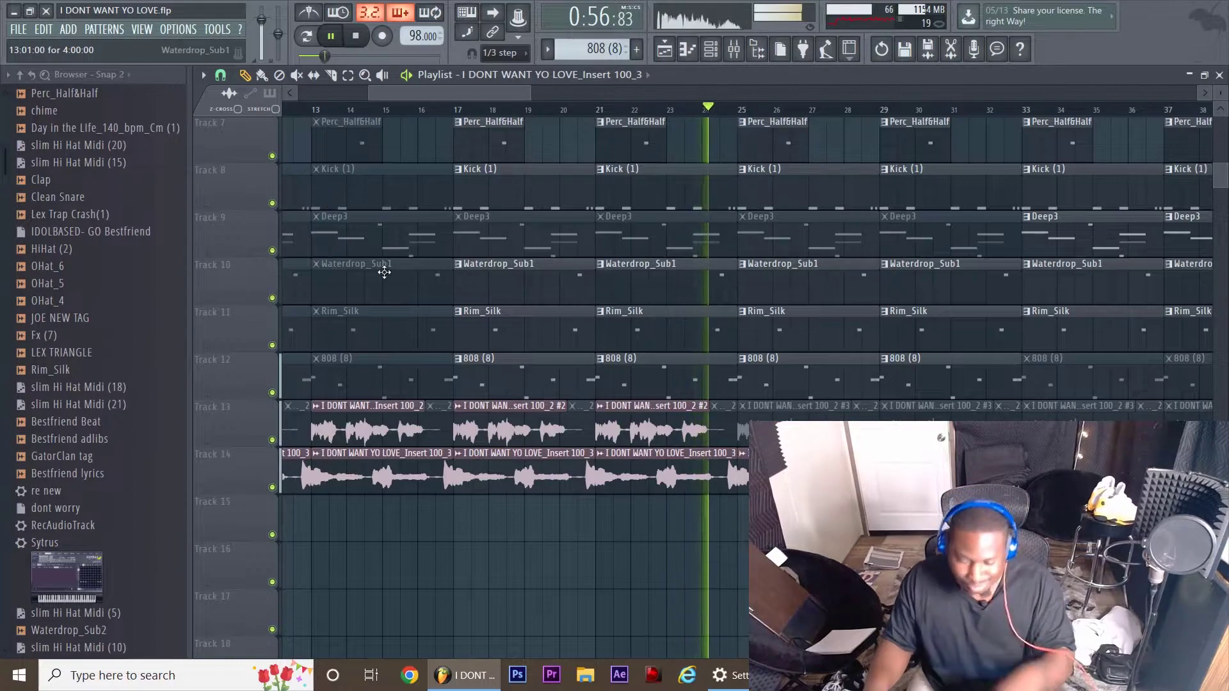
Stop playback, then solo Track 14 and listen to it alone
scroll(902, 435, "up", 2)
scroll(902, 435, "up", 2)
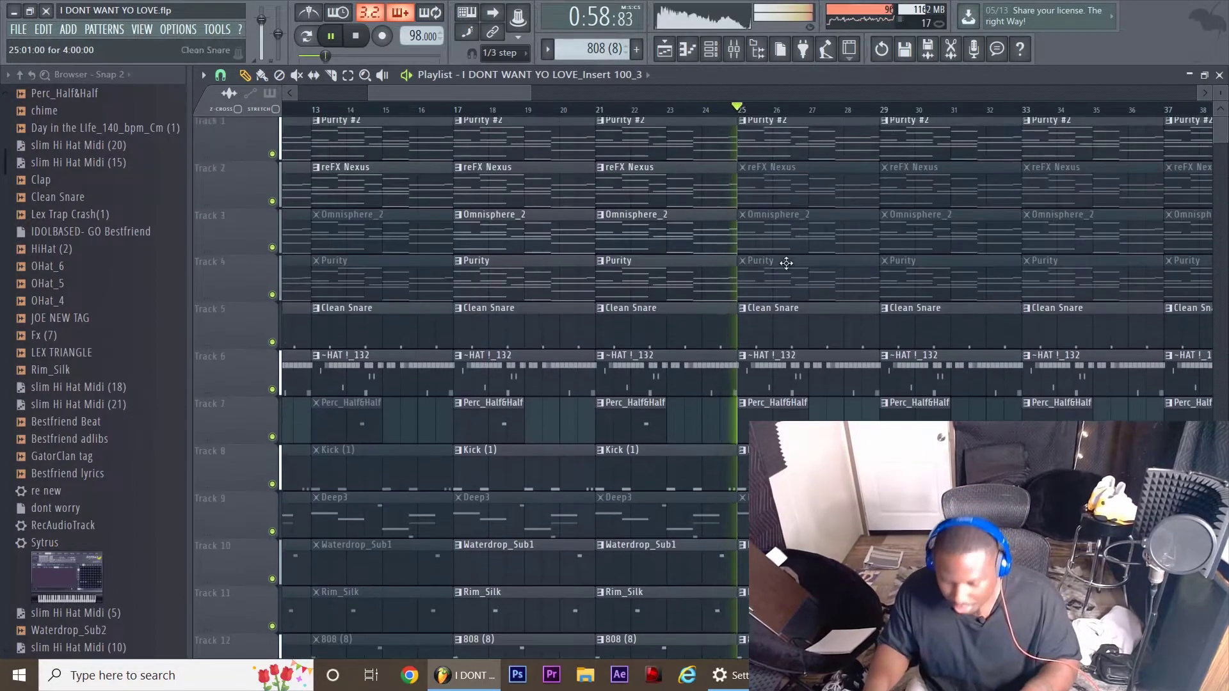
mouse_move(495, 98)
left_mouse_down()
mouse_move(548, 91)
mouse_move(502, 105)
left_mouse_up()
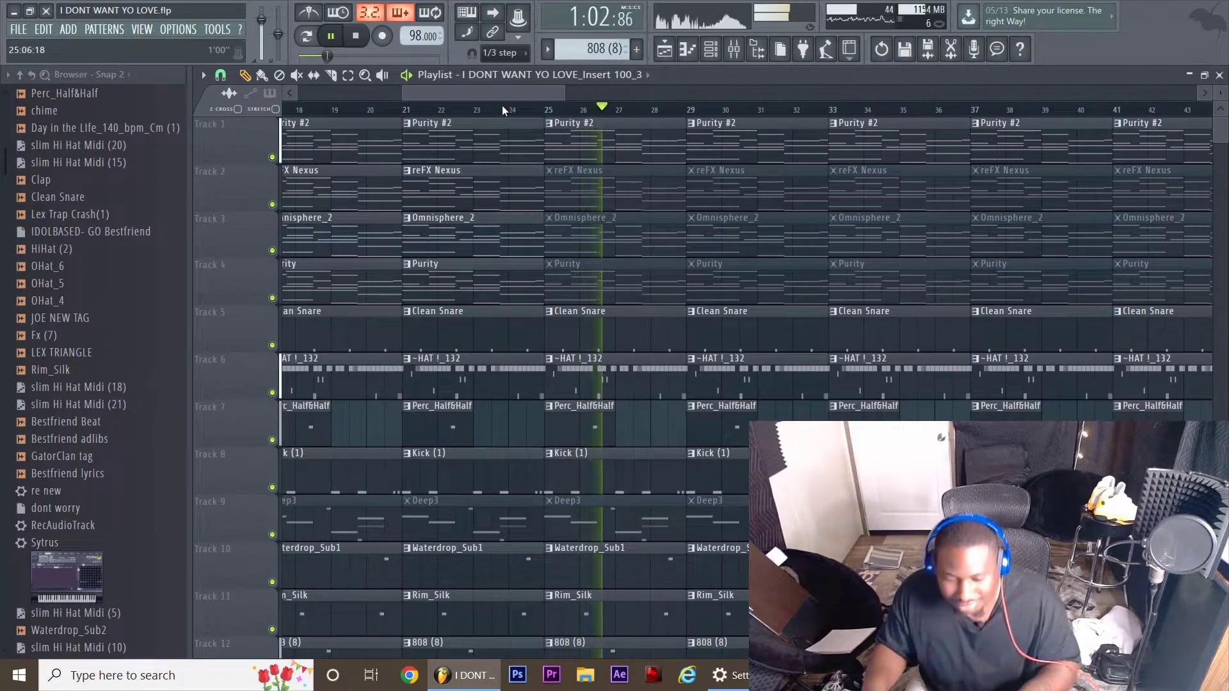
key("space")
scroll(552, 122, "down", 2)
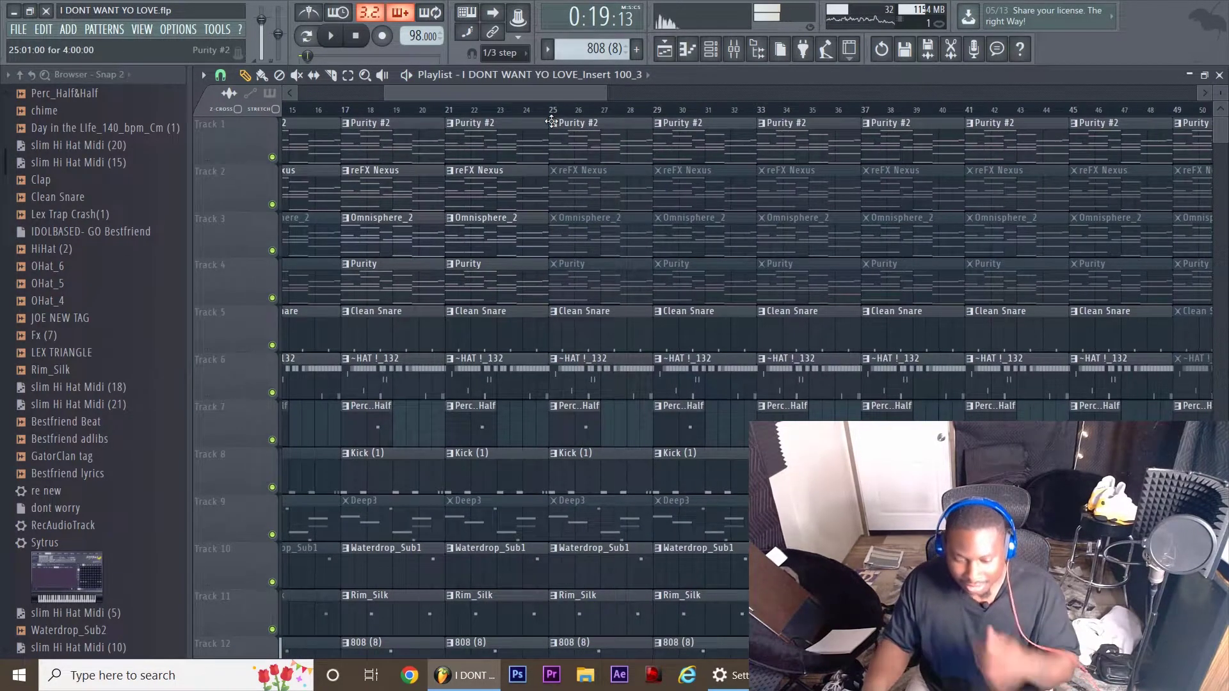
scroll(542, 372, "down", 7)
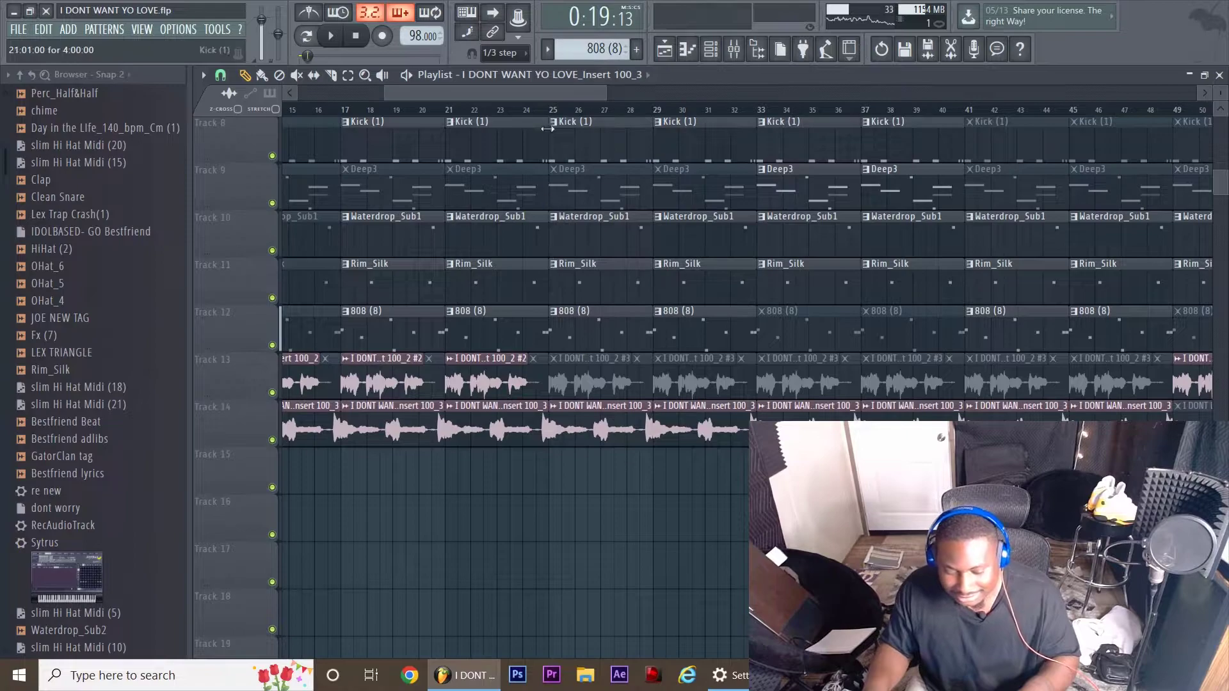
right_click(272, 440)
key("space")
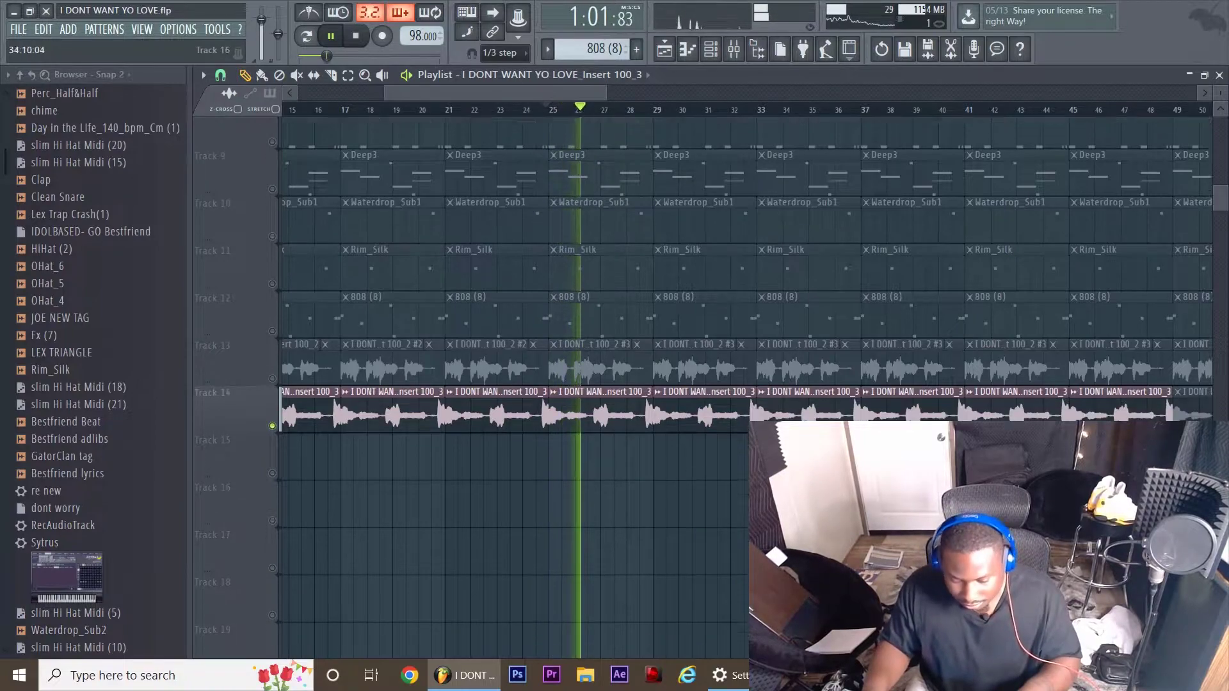
scroll(640, 448, "up", 3)
key("space")
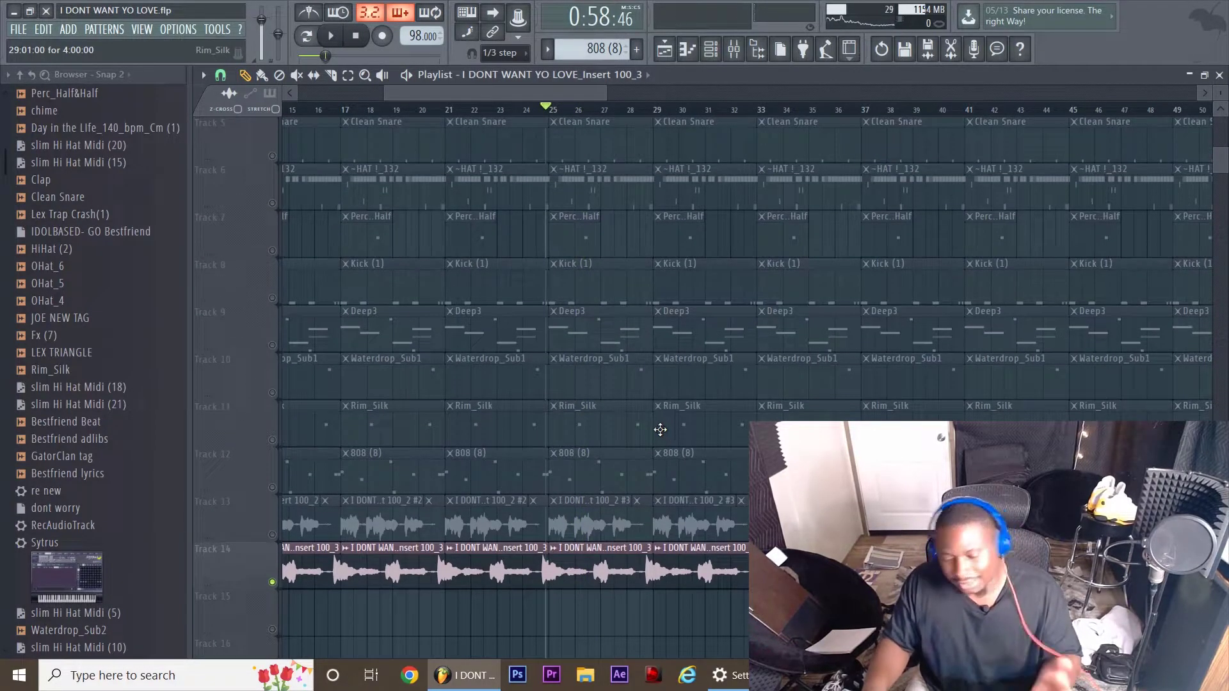
Unsolo all tracks and play the full beat from bar 25
scroll(659, 430, "up", 4)
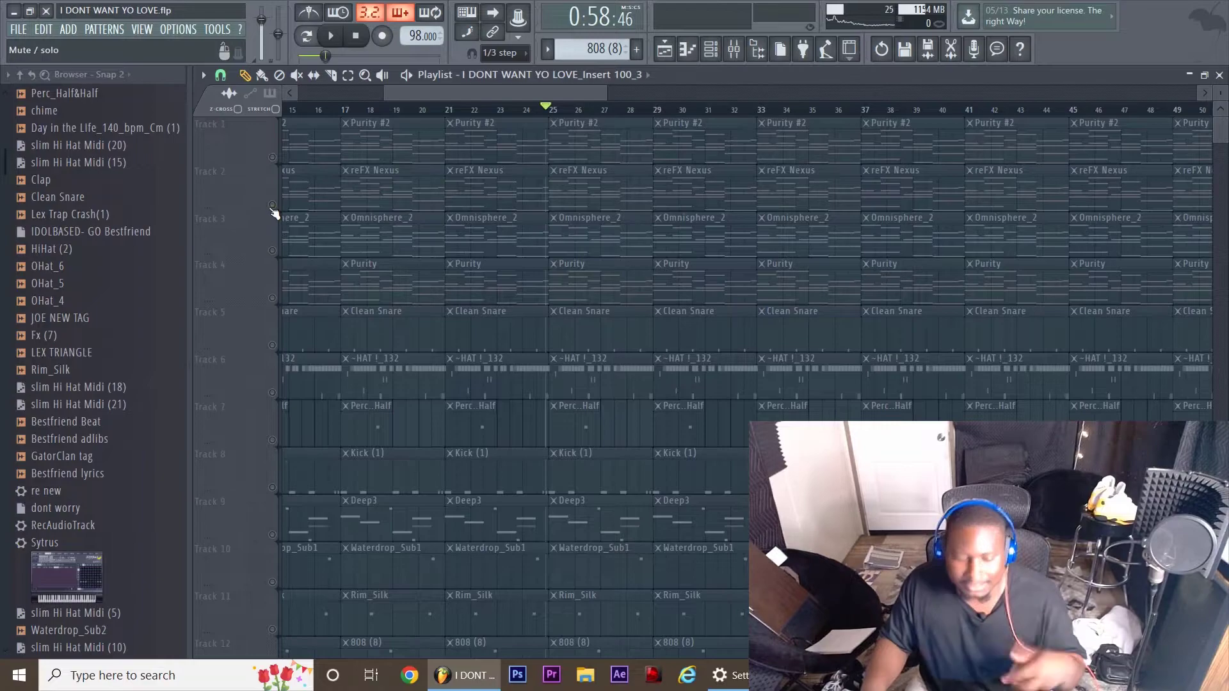
right_click(272, 205)
key("space")
scroll(554, 477, "down", 4)
scroll(365, 655, "down", 1)
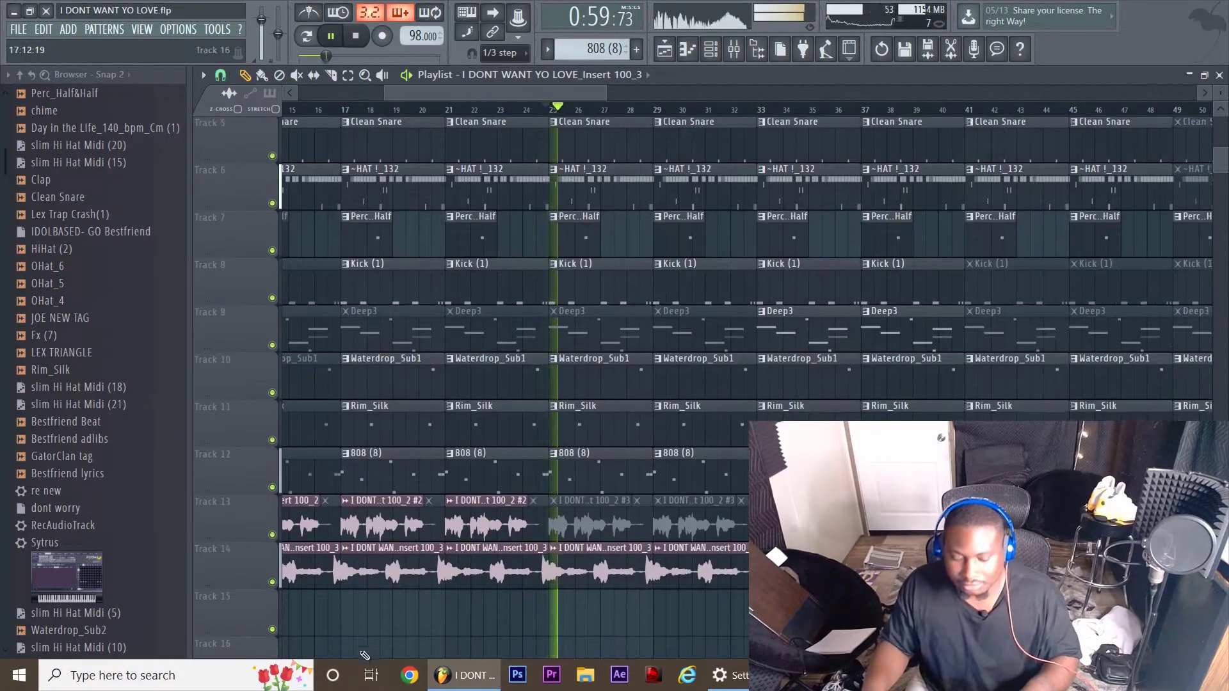
Mute Track 14 to compare, then unmute it and replay from bar 25 before stopping
left_click(273, 583)
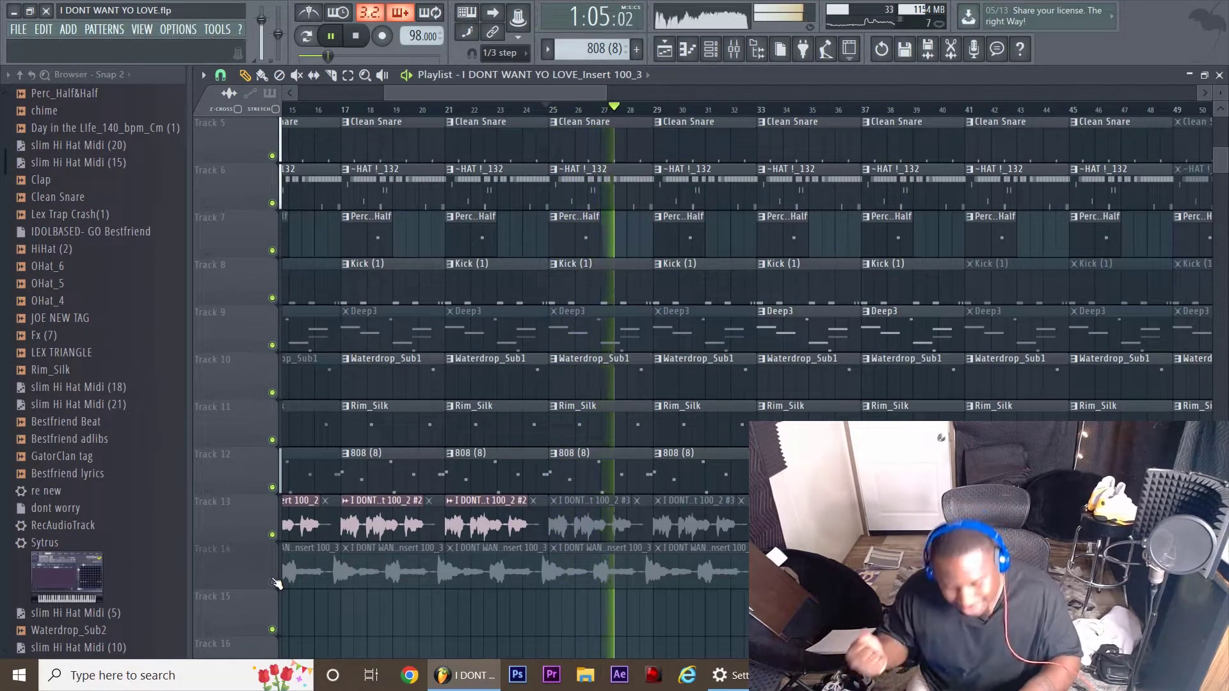
key("space")
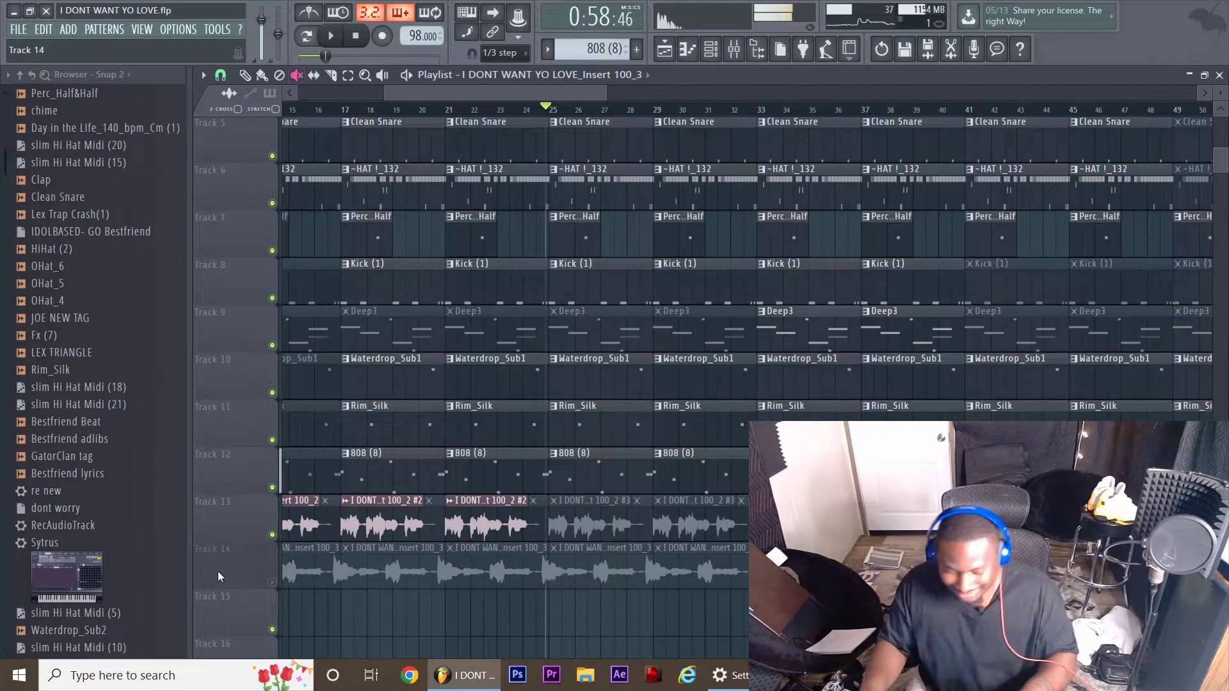
left_click(272, 582)
key("space")
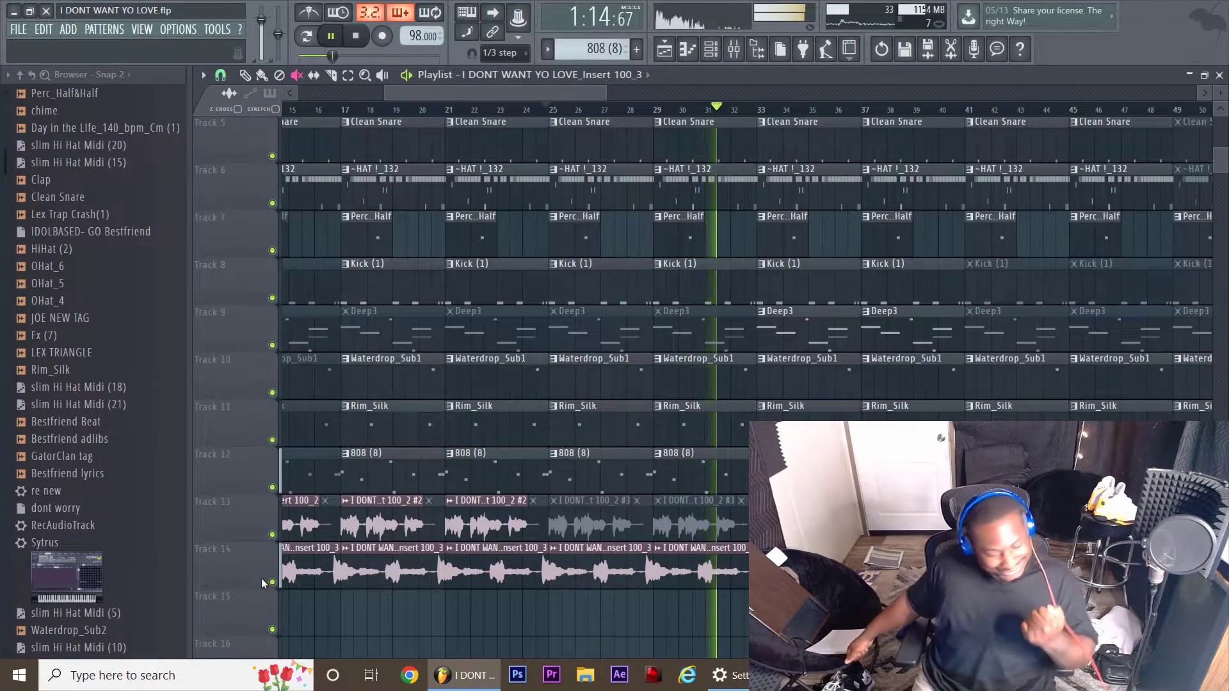
key("space")
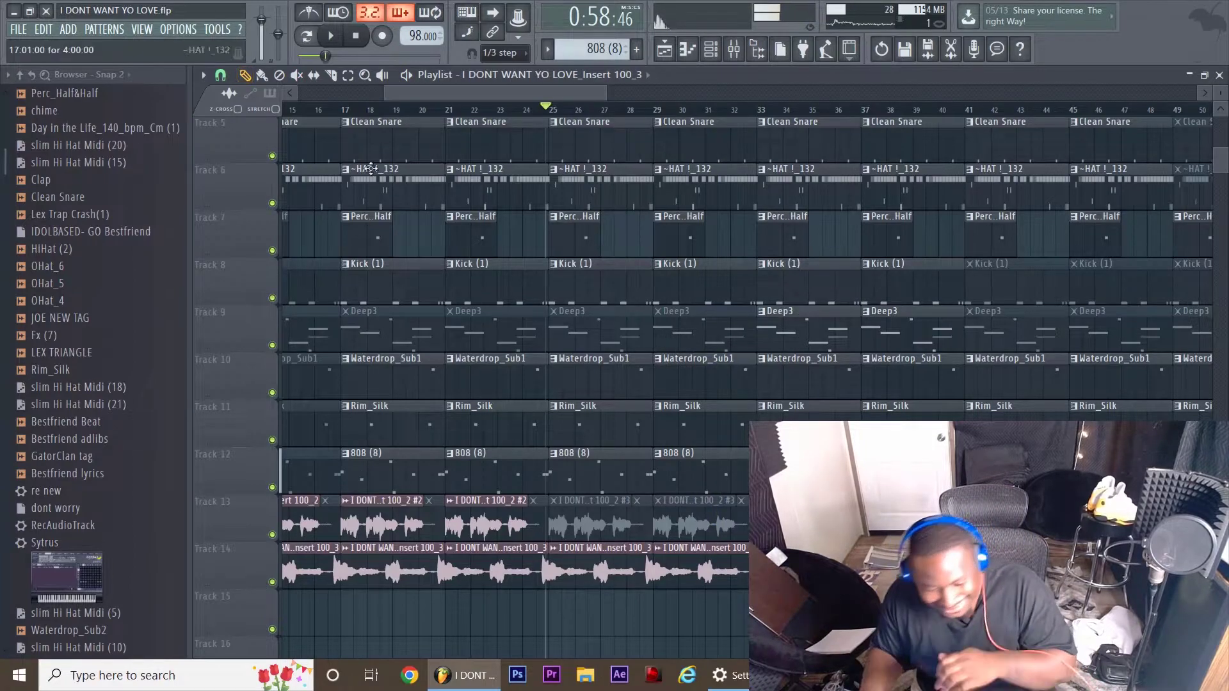
Reset the playhead to bar 1 and play the full beat with all tracks unmuted
left_click_drag(435, 92, 346, 93)
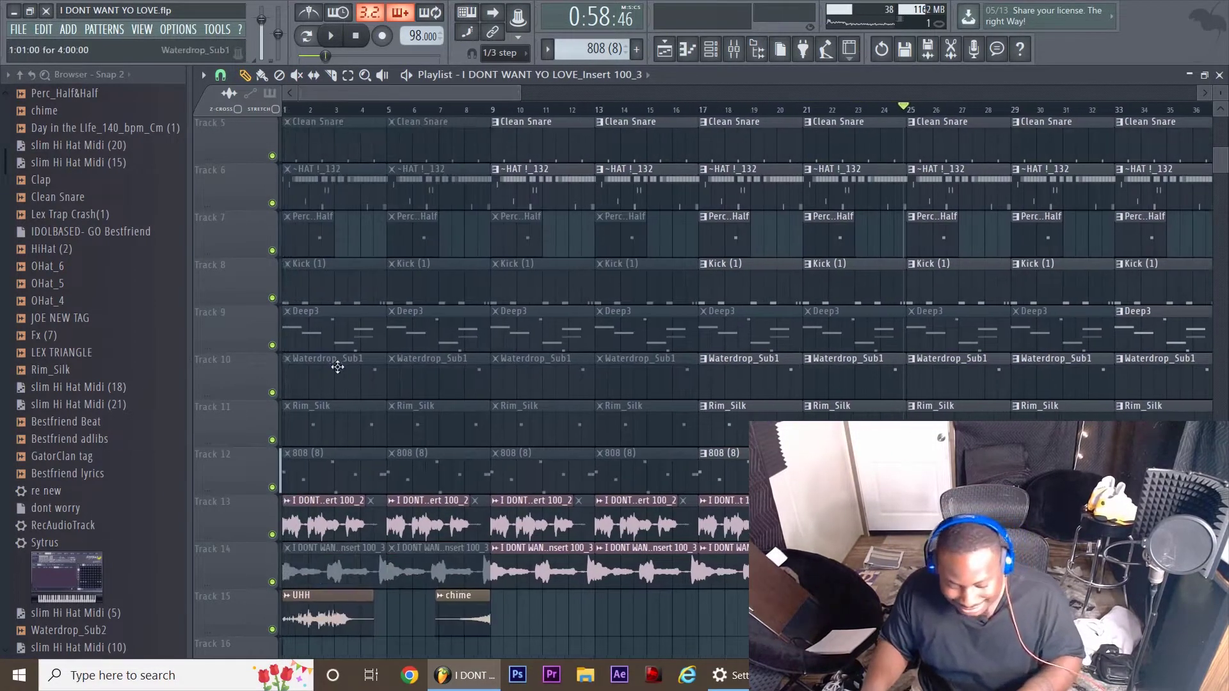
left_click(355, 39)
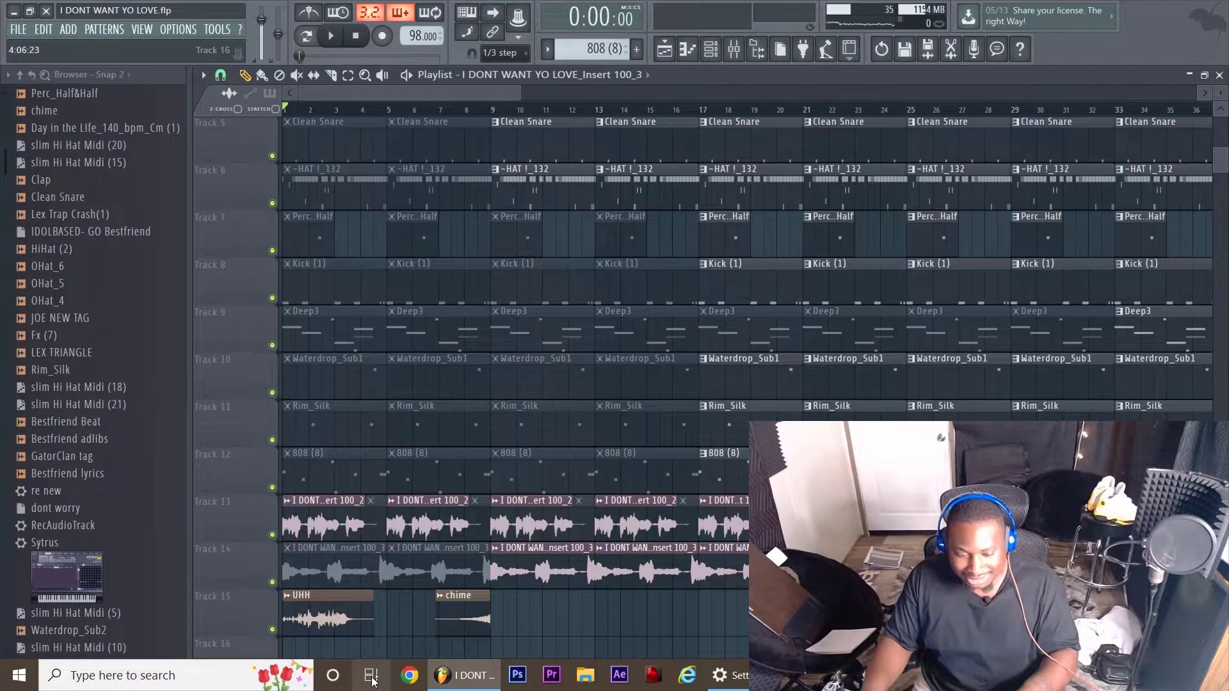
mouse_move(460, 685)
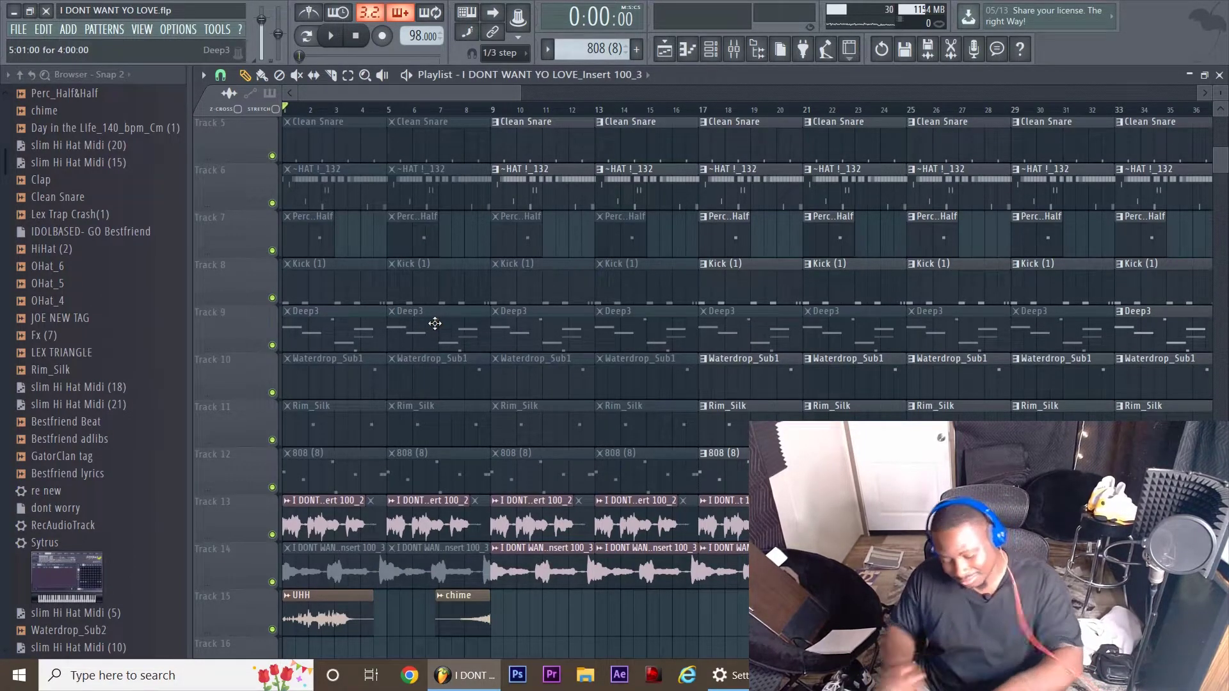
key("space")
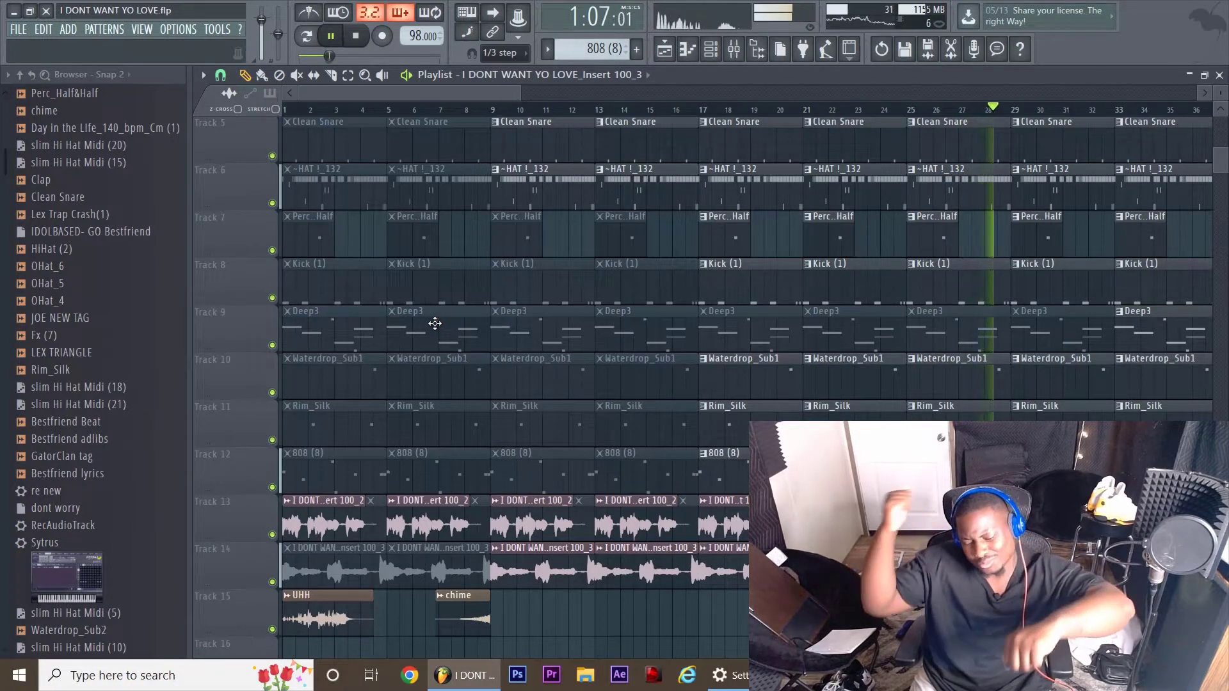
Stop playback at bar 1 and zoom the playlist out to show bars 1 to 59
key("space")
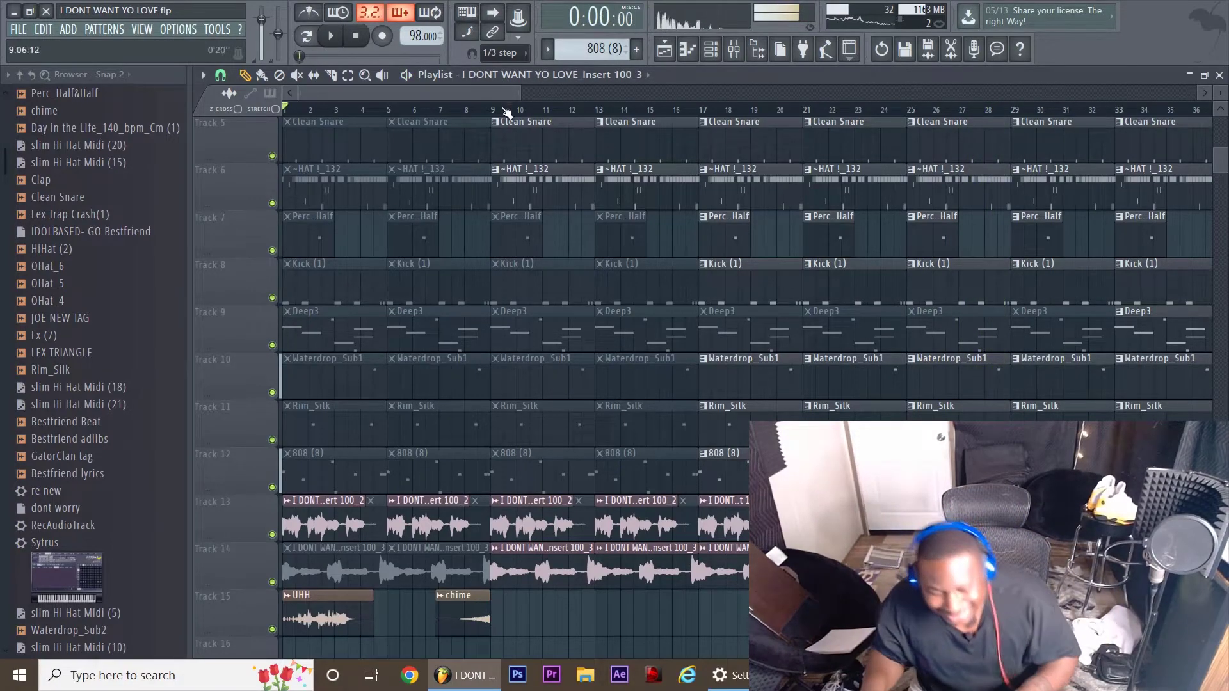
left_click_drag(519, 91, 672, 92)
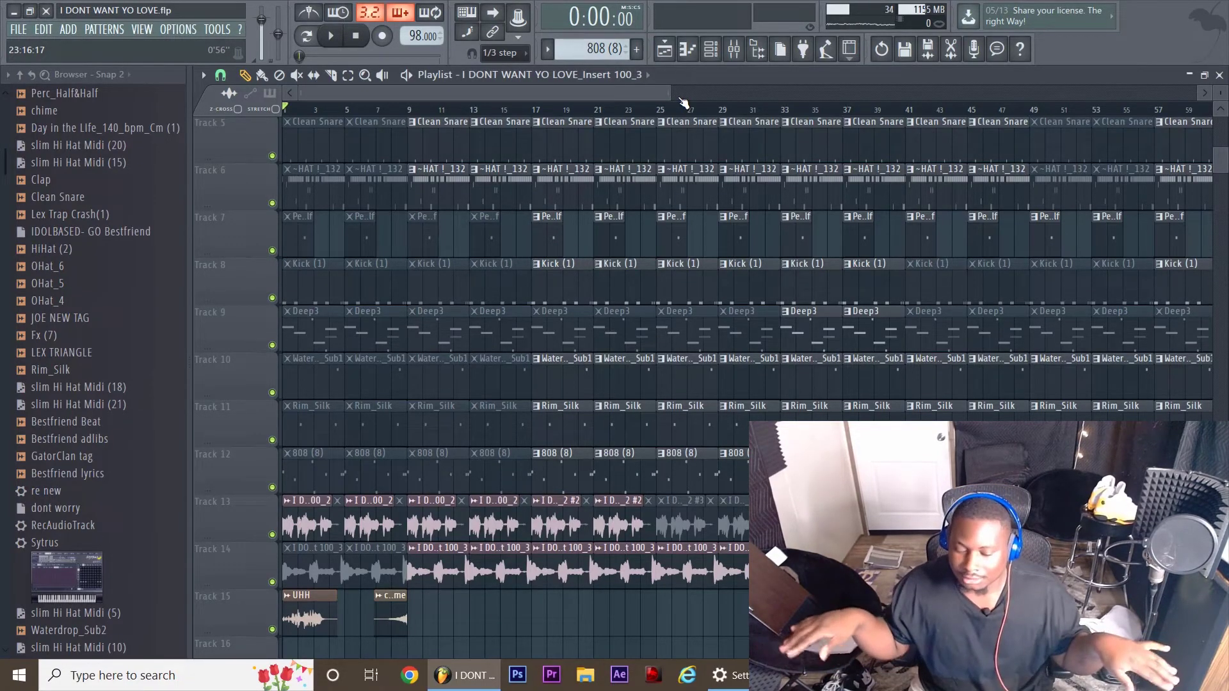
left_click(121, 675)
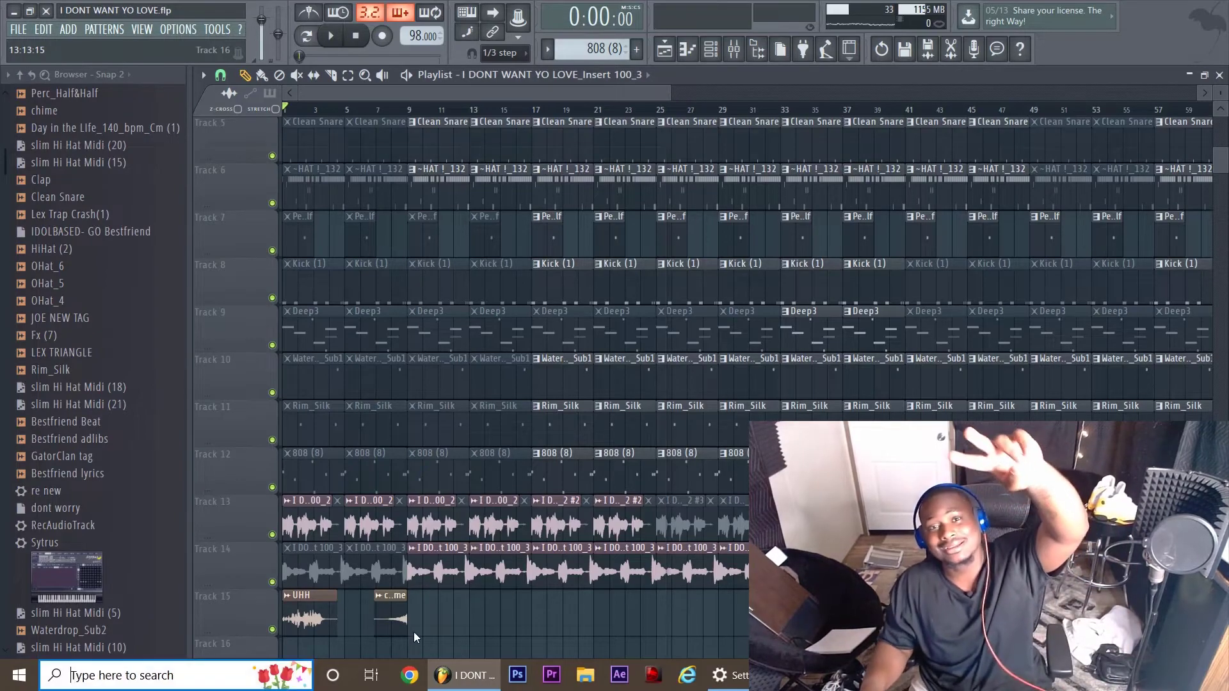
left_click(239, 151)
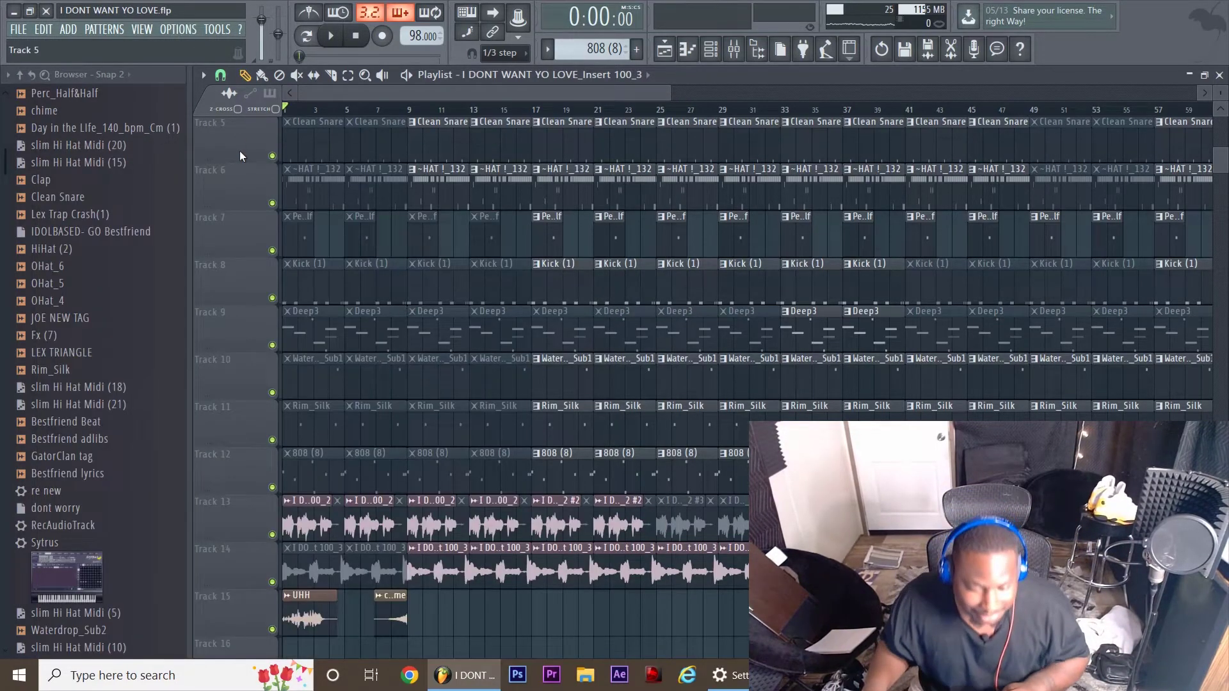